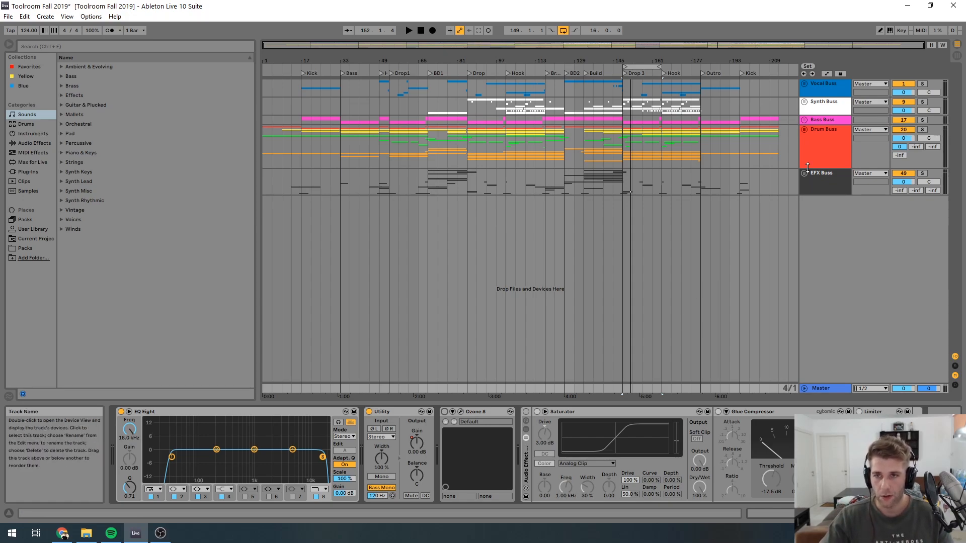
Step: Unfold the Drum Buss group, view the Clap Main track's device chain, and fold the group again
click(803, 129)
click(803, 128)
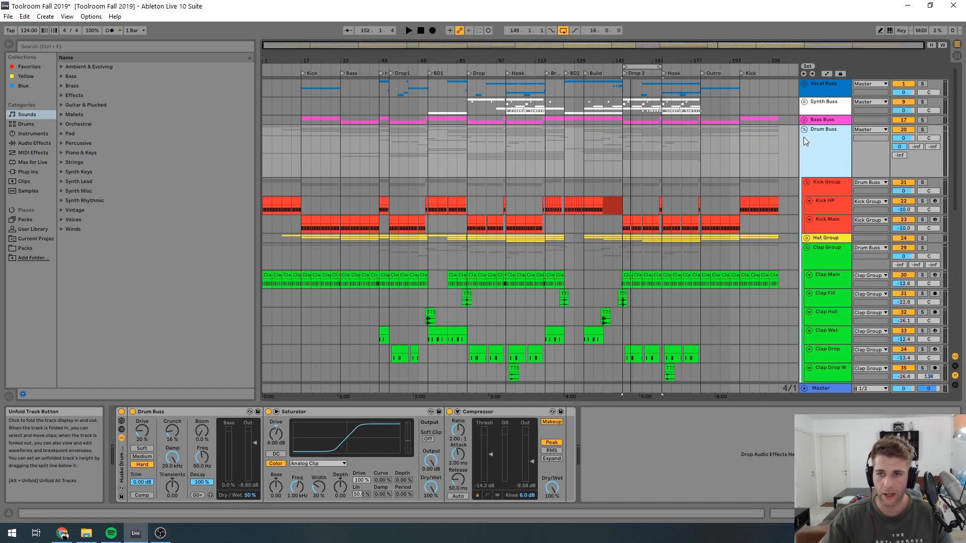
click(824, 279)
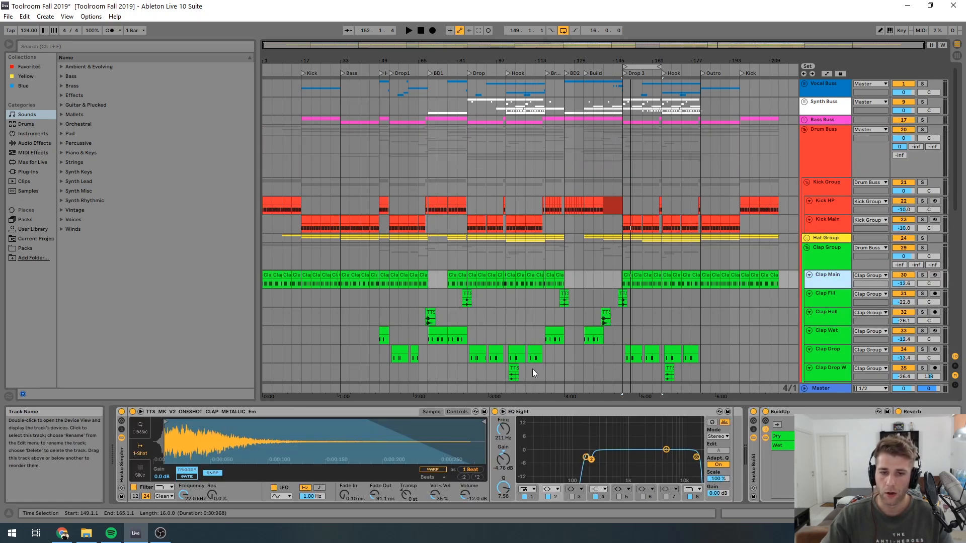
mouse_move(862, 514)
mouse_down()
mouse_move(878, 513)
mouse_move(863, 514)
mouse_up()
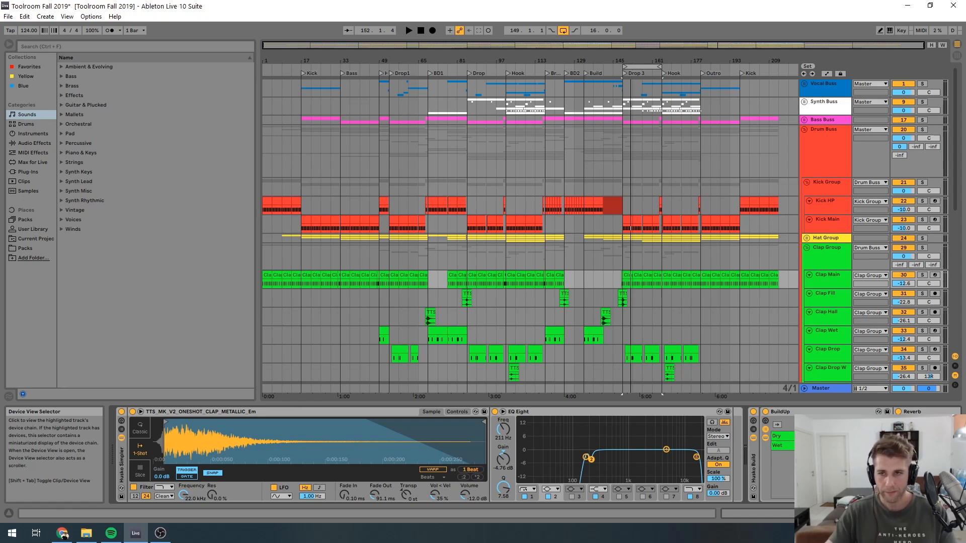
click(804, 129)
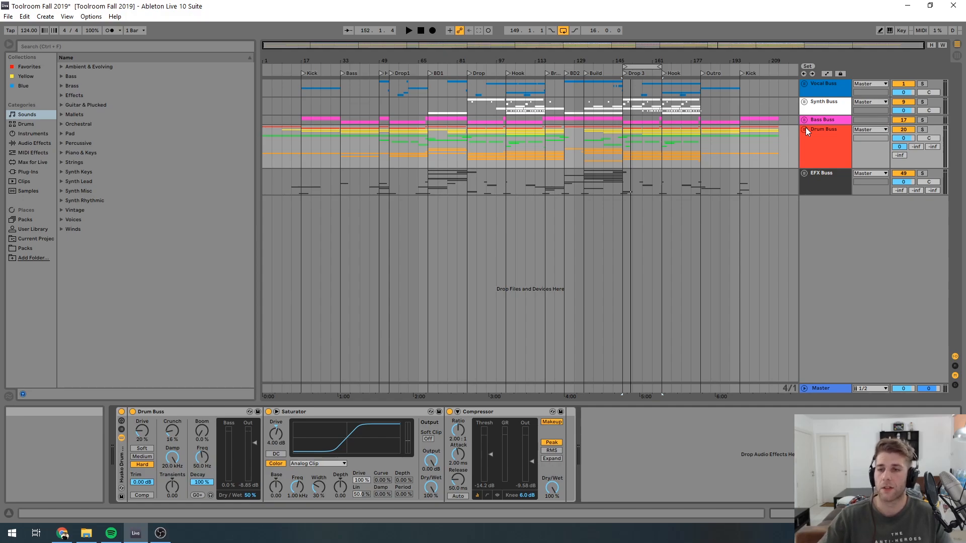
Step: Unfold the Drum Buss and its Hat Group, and show the Hat Group's effect chain
click(804, 129)
scroll(816, 213, down, 3)
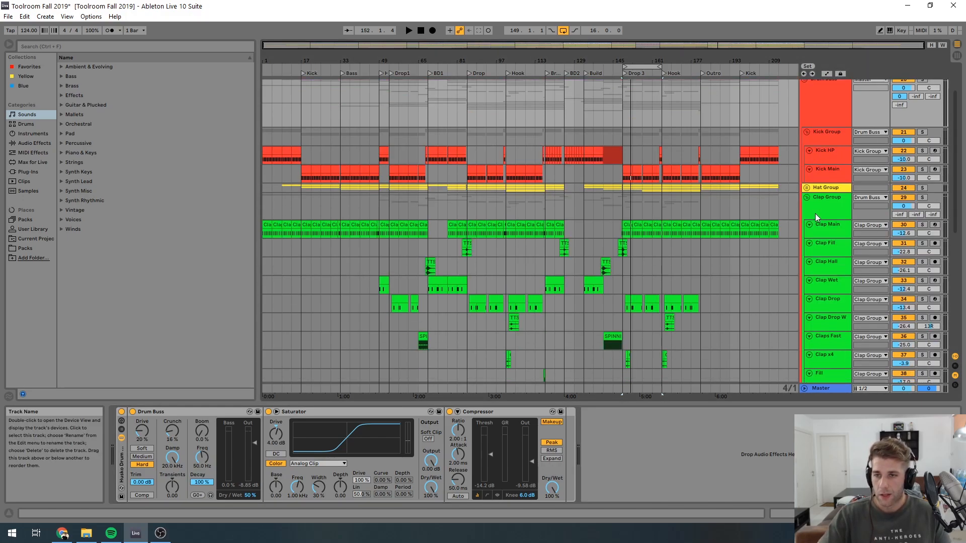
scroll(815, 214, down, 5)
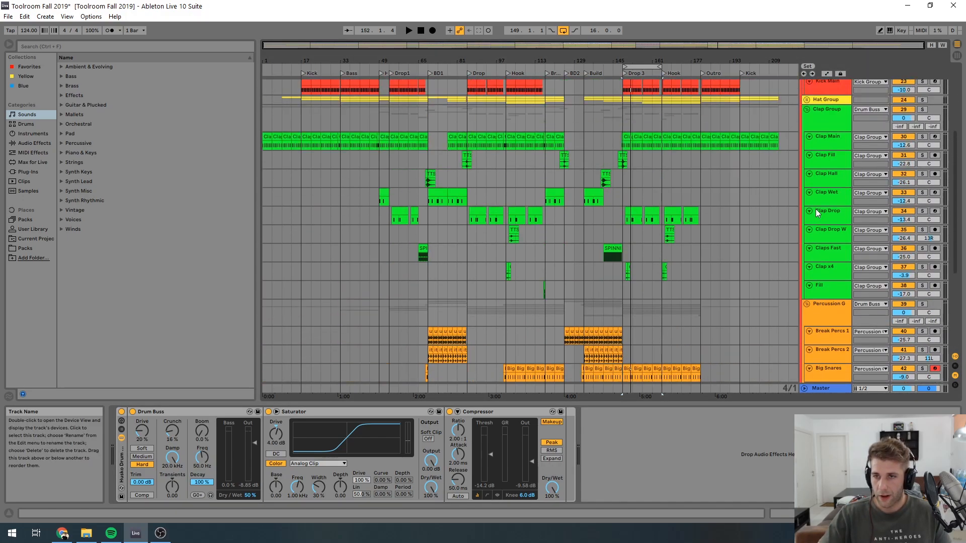
scroll(815, 209, up, 4)
click(807, 160)
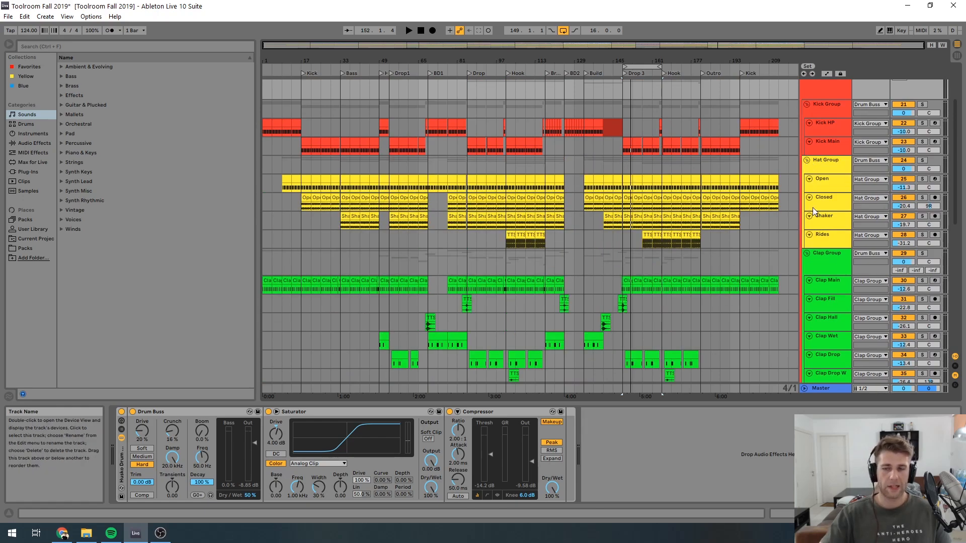
click(822, 164)
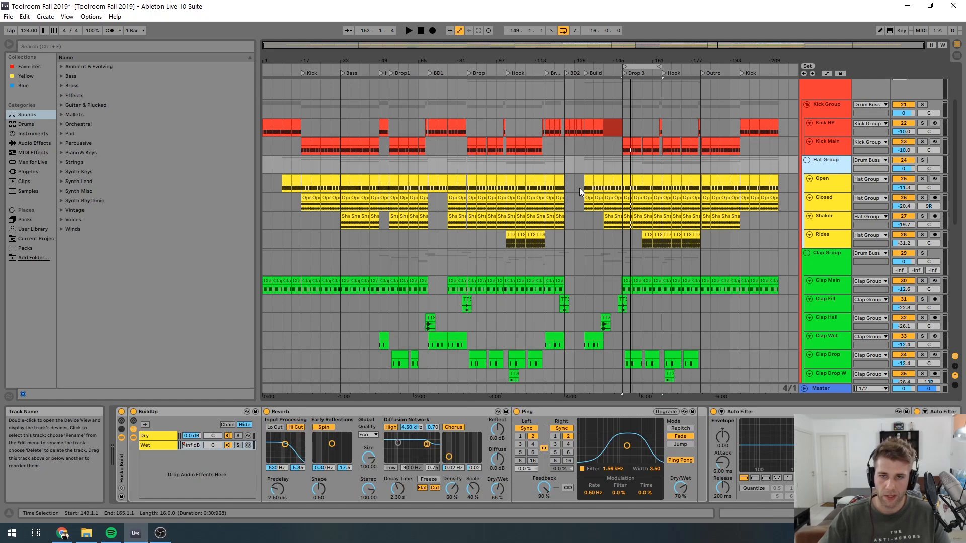
Step: Audition the Open hat and the whole Hat Group in solo over a loop from bar 153 to 157
click(637, 181)
key(space)
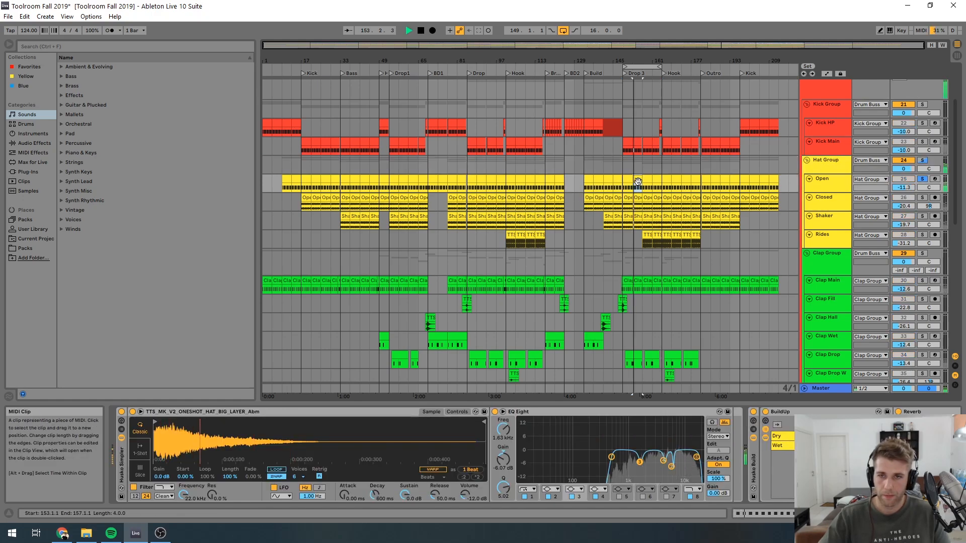
click(814, 166)
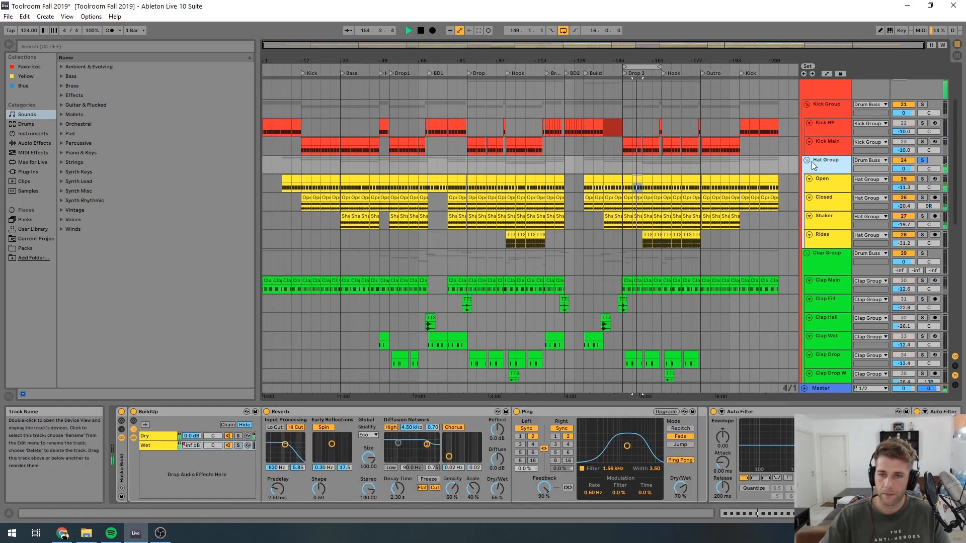
key(space)
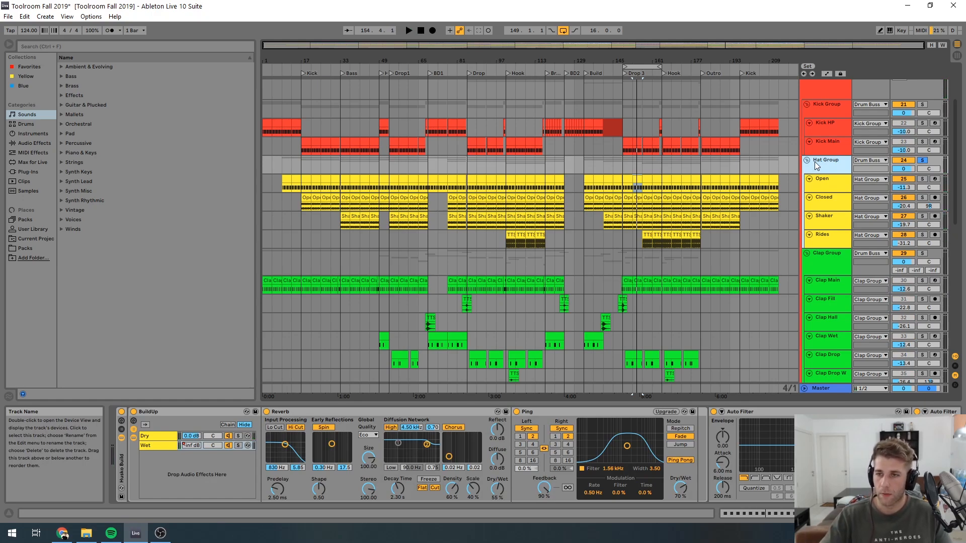
Step: Lower all four hat tracks to -inf dB and, during playback, raise Open to -13.0 dB and Closed to about -19.2 dB
drag(899, 187, 902, 245)
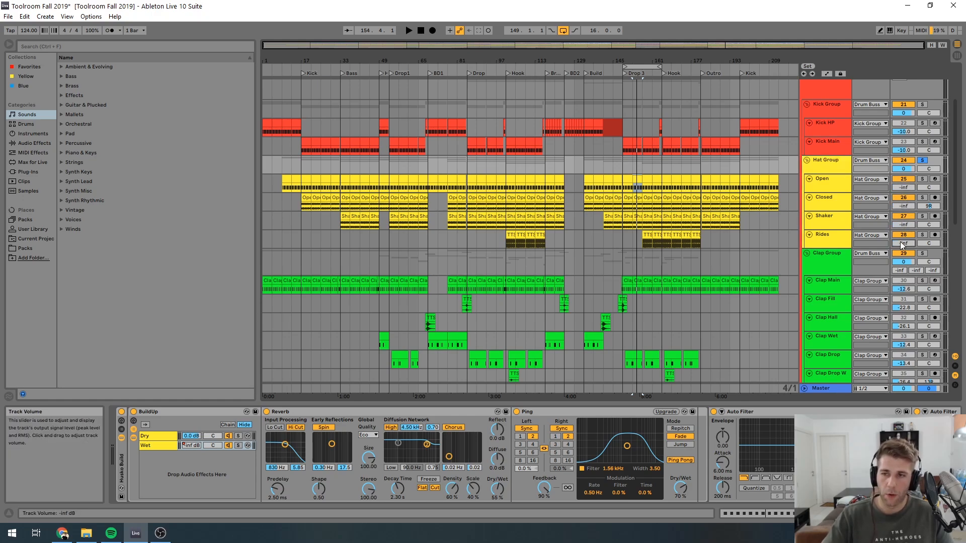
key(space)
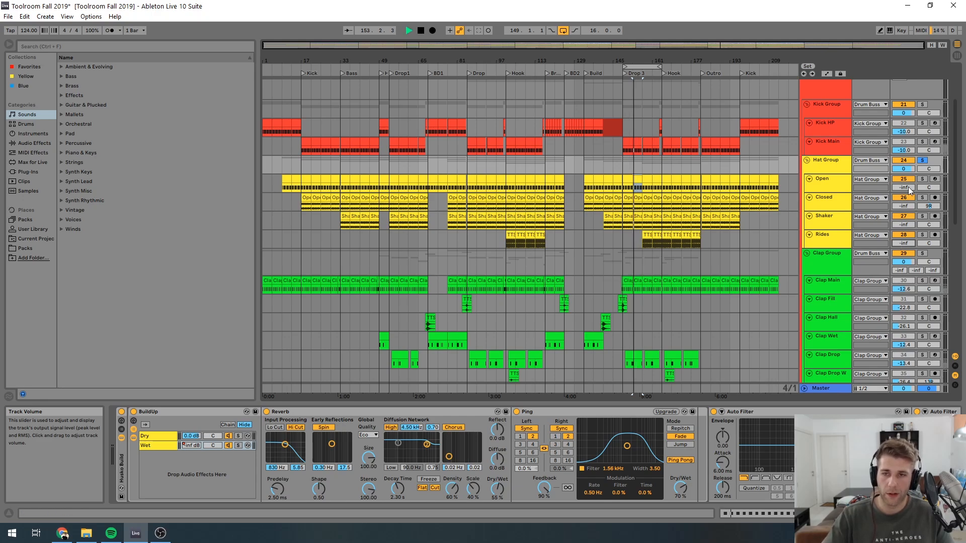
drag(908, 188, 908, 171)
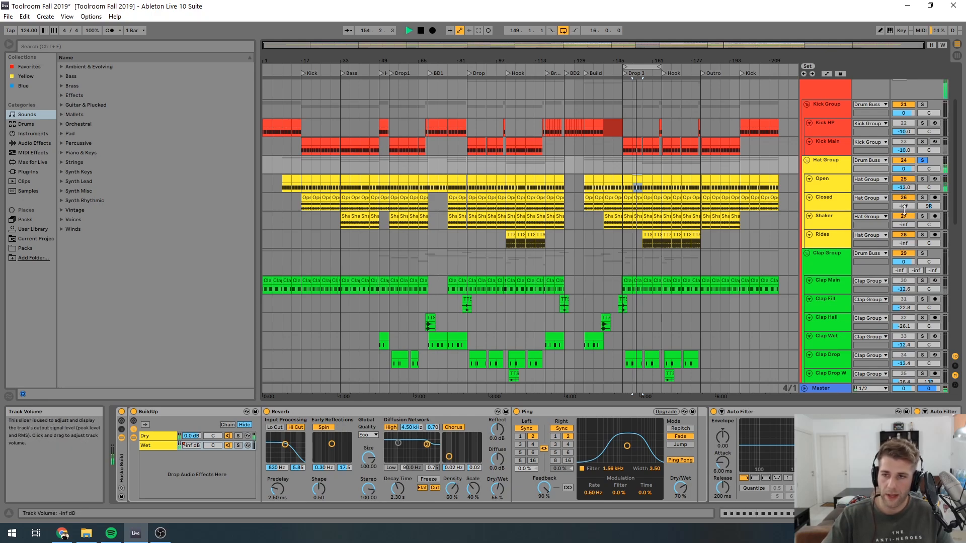
drag(904, 207, 905, 203)
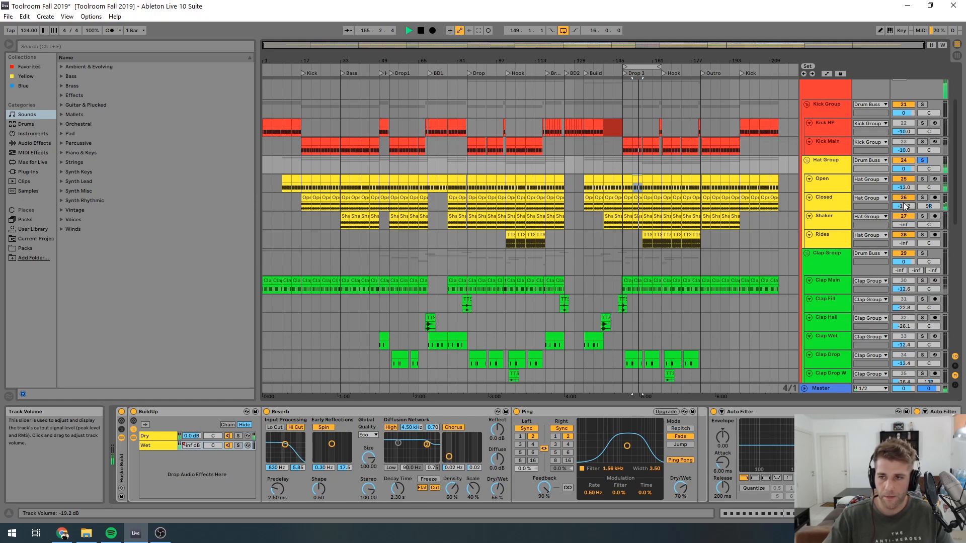
Step: Stop playback and undo all the volume changes on the hat tracks
key(space)
key(ctrl+z)
key(ctrl+z)
key(ctrl+z)
key(ctrl+z)
key(ctrl+z)
key(ctrl+z)
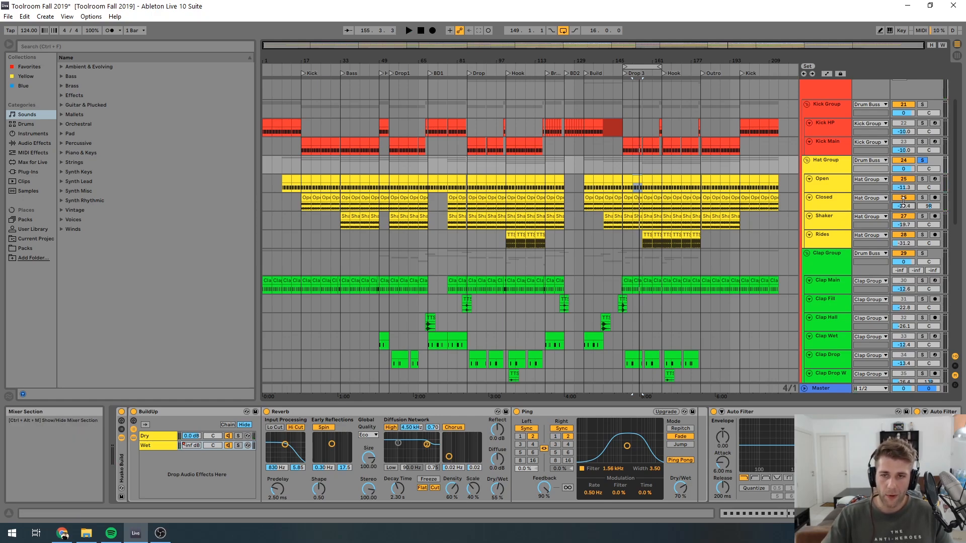
Step: Select the Hat Group and play it briefly in solo
click(837, 163)
key(space)
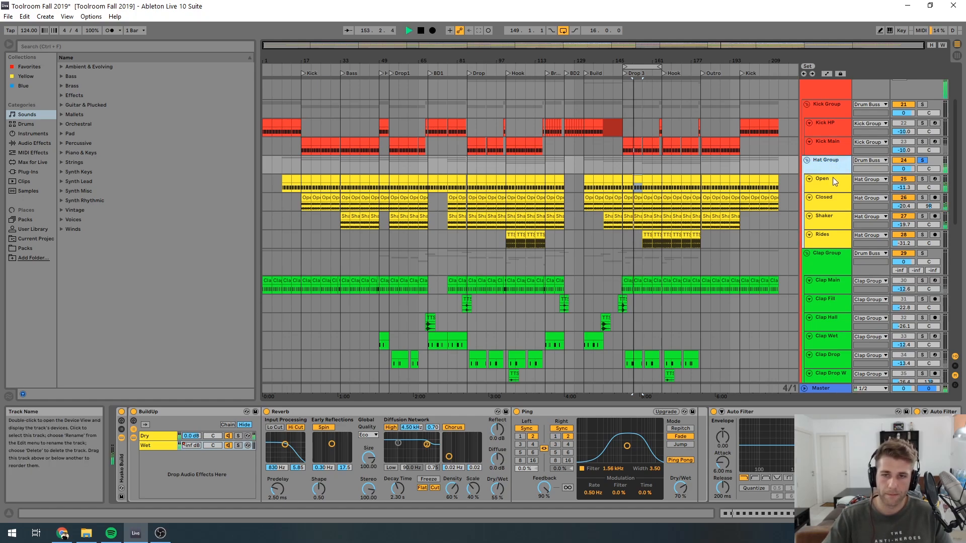
key(space)
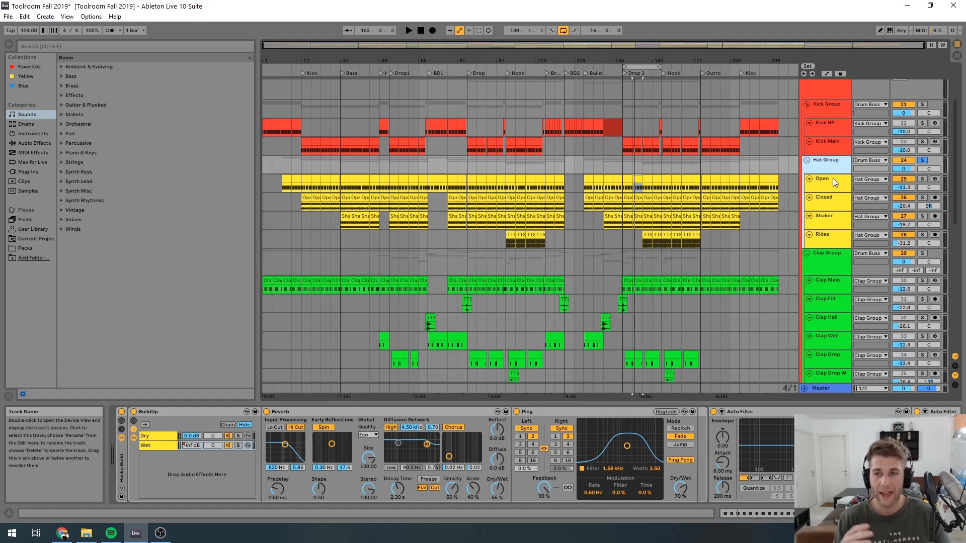
Step: Review the structure of the Drum Buss, including the device chains of the Kick Group and Clap Group
scroll(832, 178, up, 2)
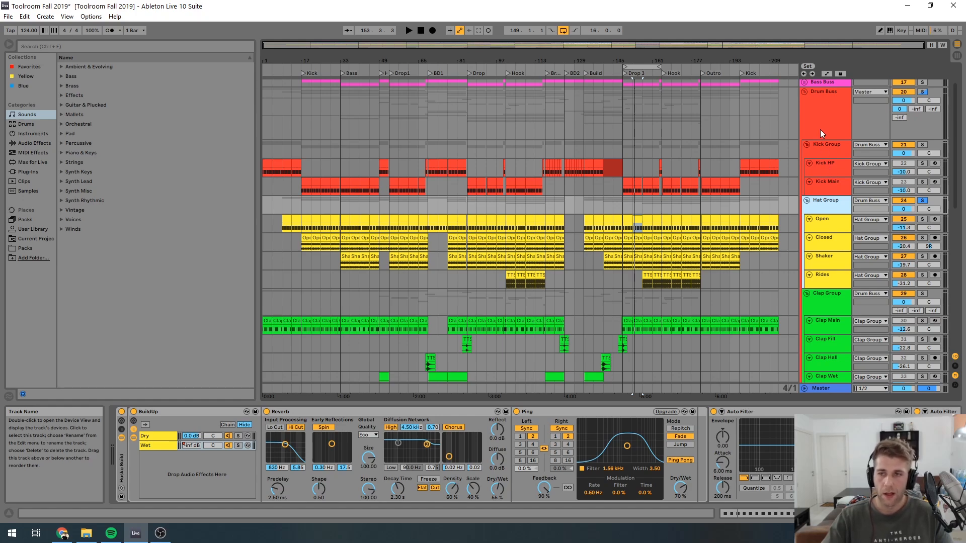
click(802, 93)
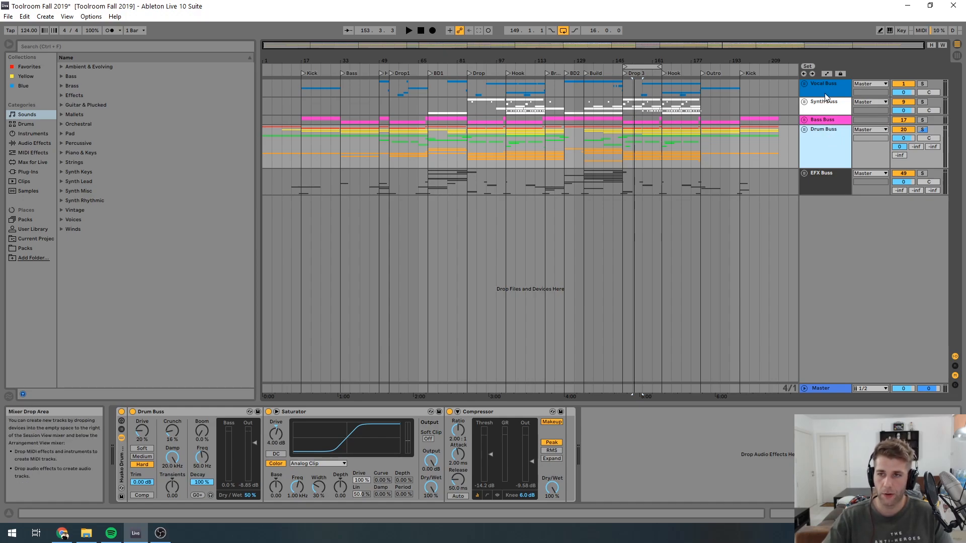
click(805, 130)
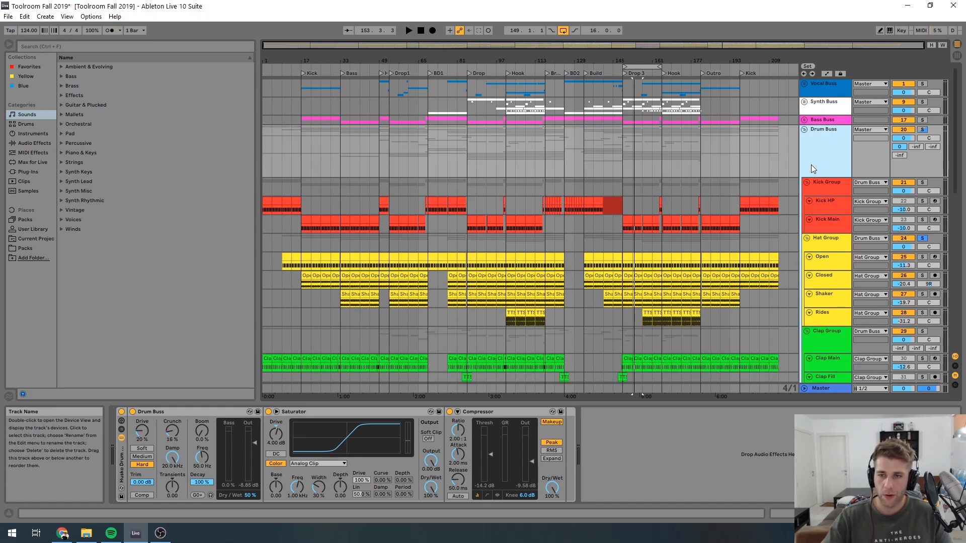
click(822, 234)
click(827, 188)
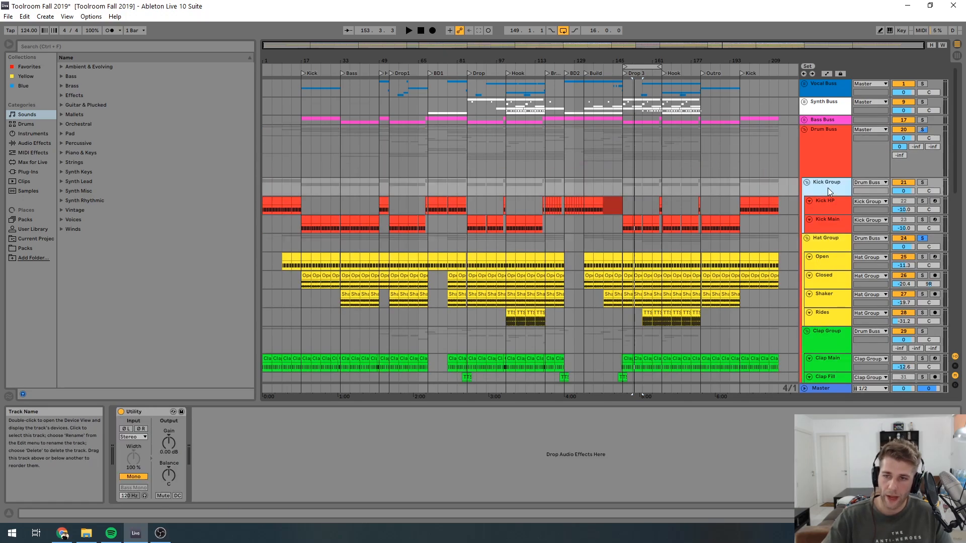
click(826, 336)
scroll(826, 334, down, 6)
scroll(826, 334, up, 3)
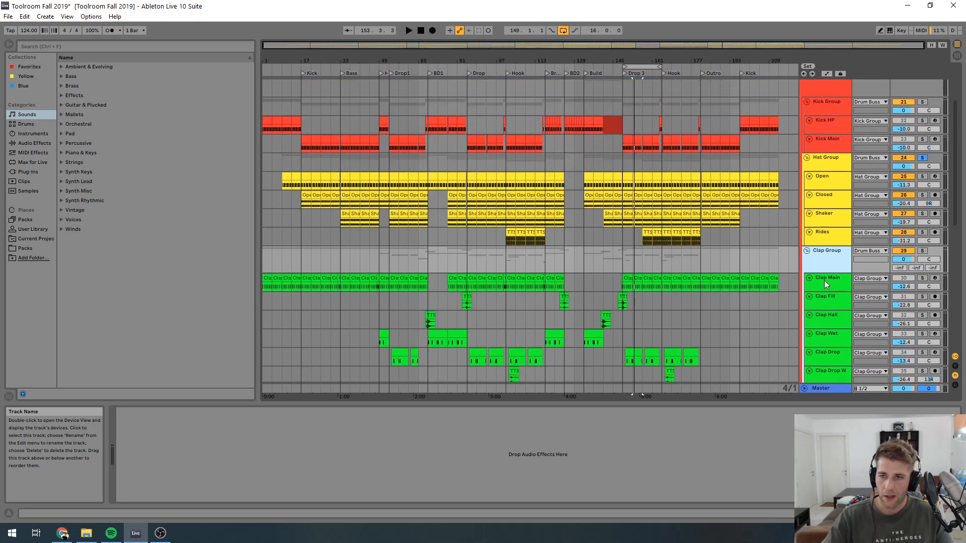
Step: Play the whole Drum Buss in solo with its Drum Buss, Saturator and Compressor chain shown
scroll(811, 151, up, 5)
click(815, 160)
key(space)
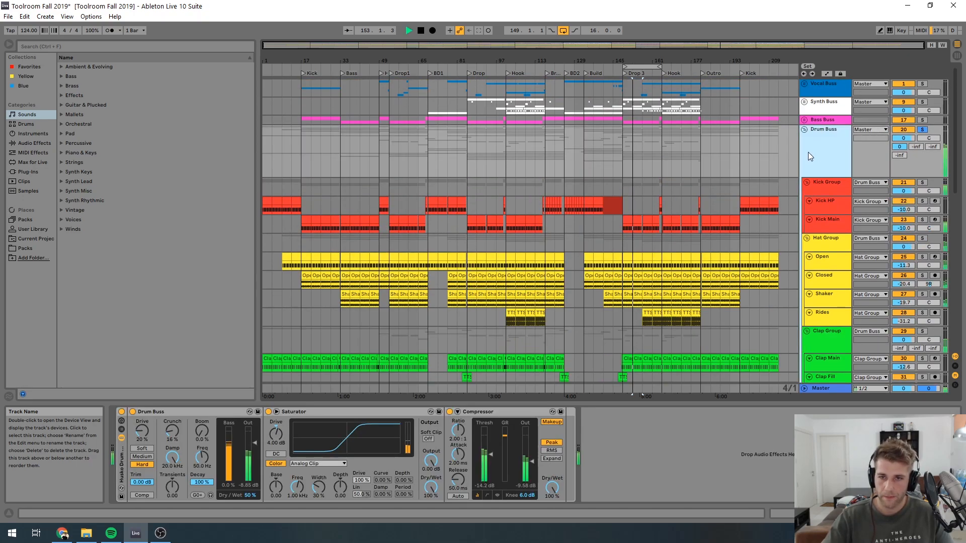
key(space)
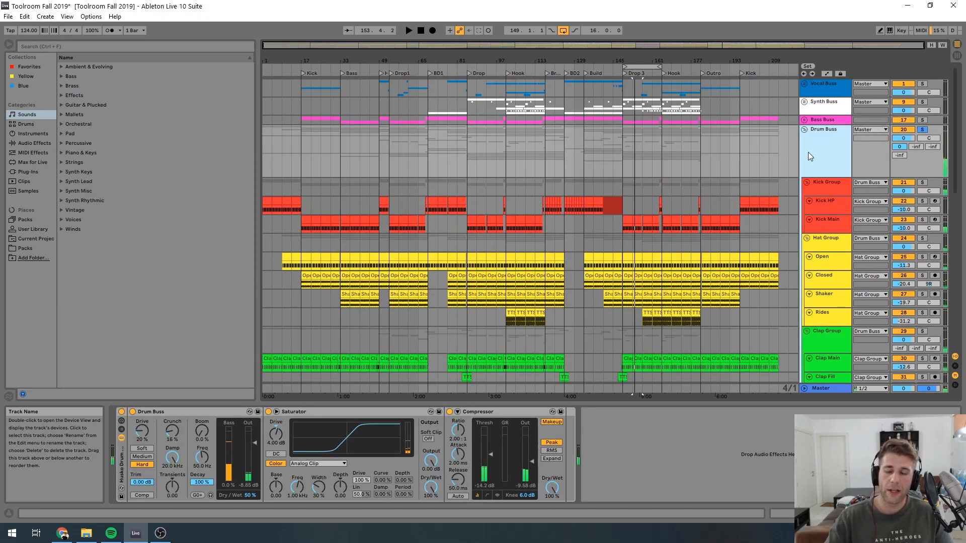
Step: Fold the Kick, Hat, Clap and Percussion groups inside the Drum Buss
click(806, 182)
click(806, 192)
click(806, 201)
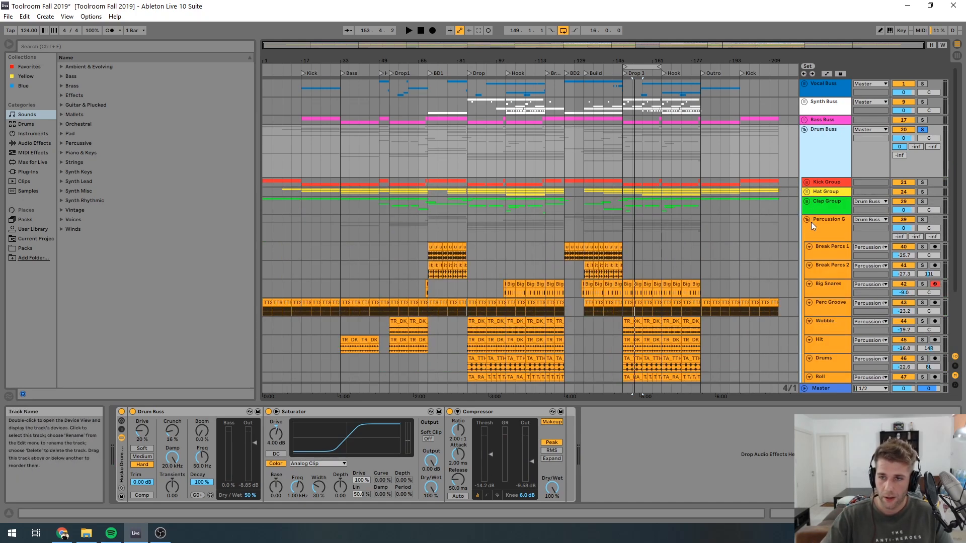
click(806, 219)
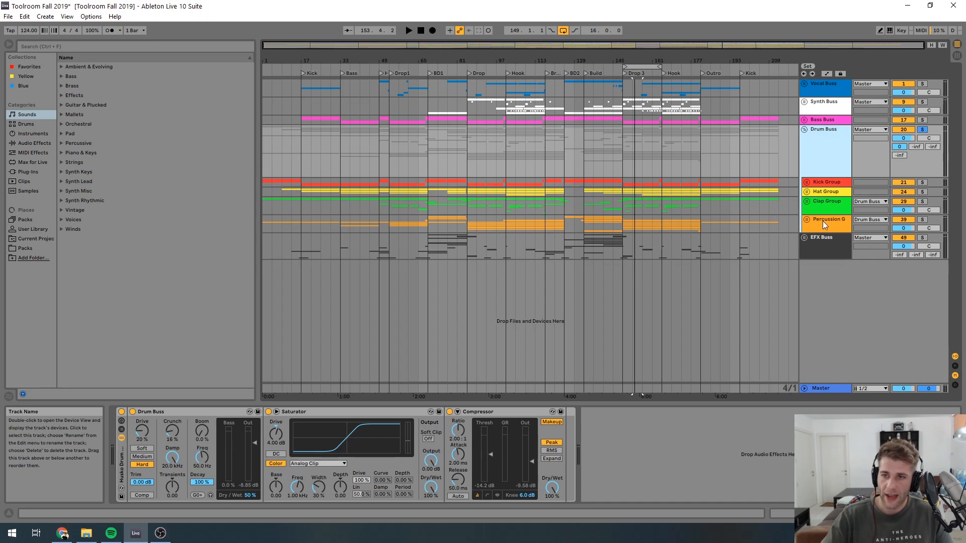
Step: While playing the soloed drums, unfold the Kick Group, raise its volume to 6.0 dB and reset it to 0 dB
key(space)
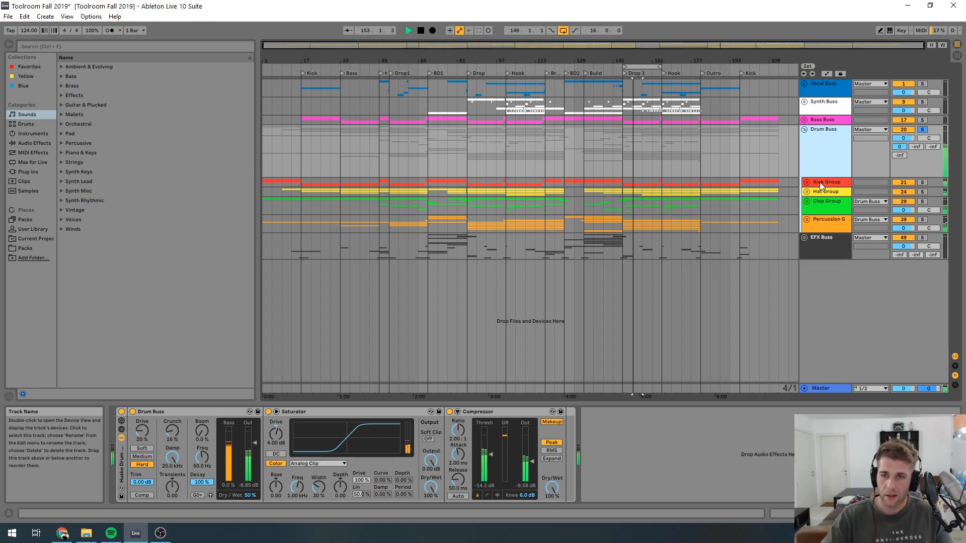
click(806, 182)
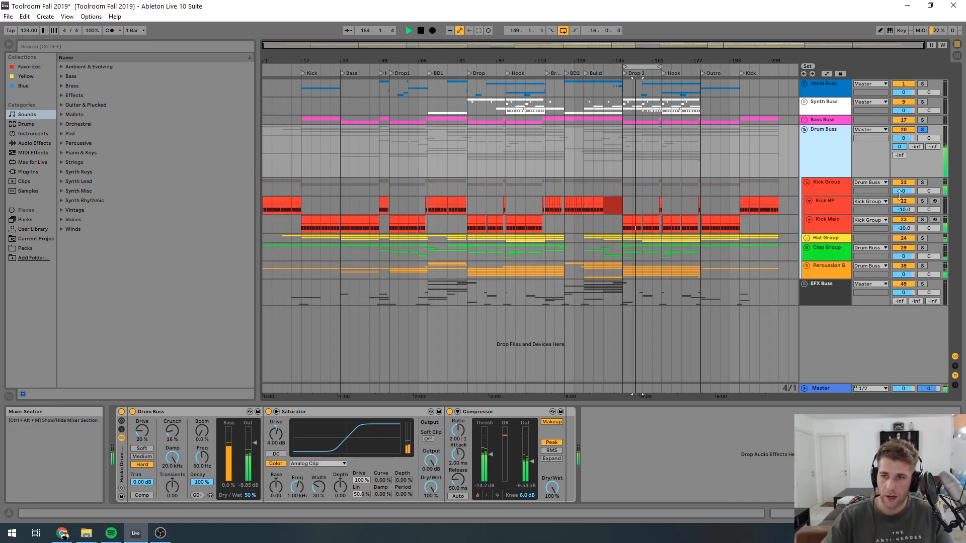
mouse_move(904, 190)
mouse_down()
mouse_move(903, 173)
mouse_move(900, 195)
mouse_up()
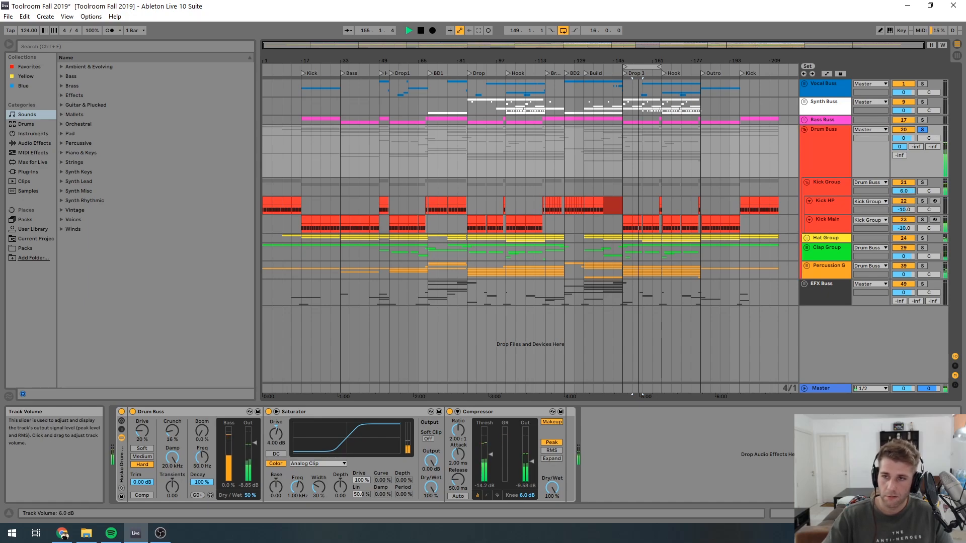
double_click(900, 195)
key(space)
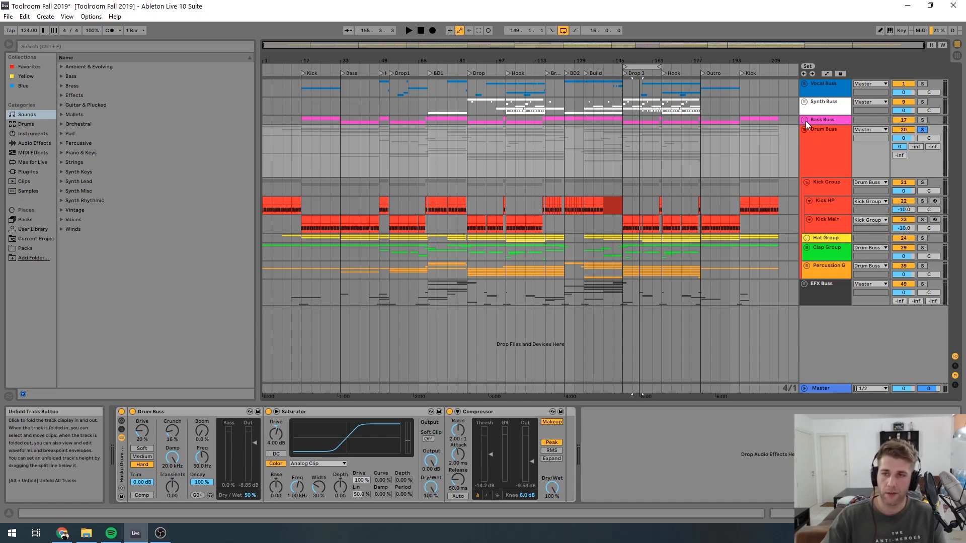
Step: Unfold the Bass Buss and Synth Buss groups to show their individual tracks
click(824, 142)
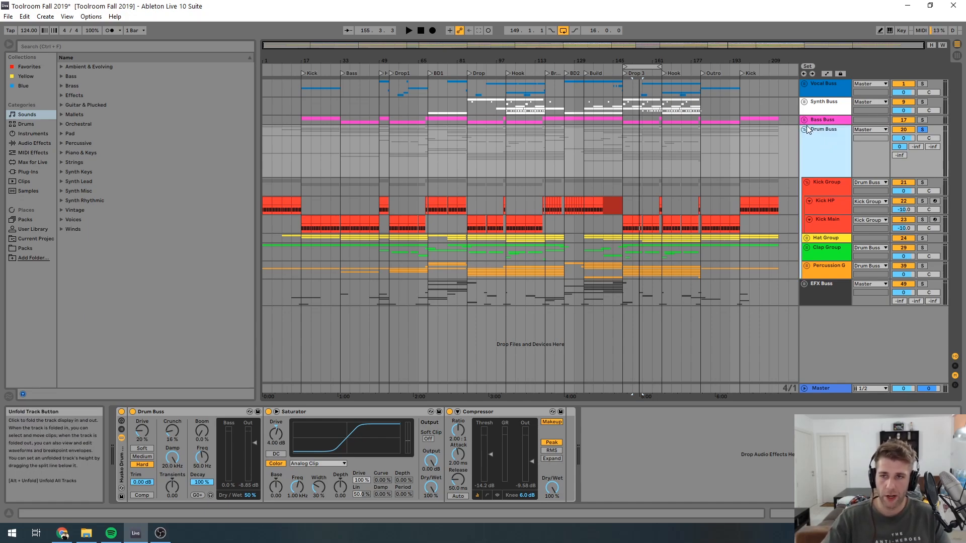
click(805, 120)
click(804, 103)
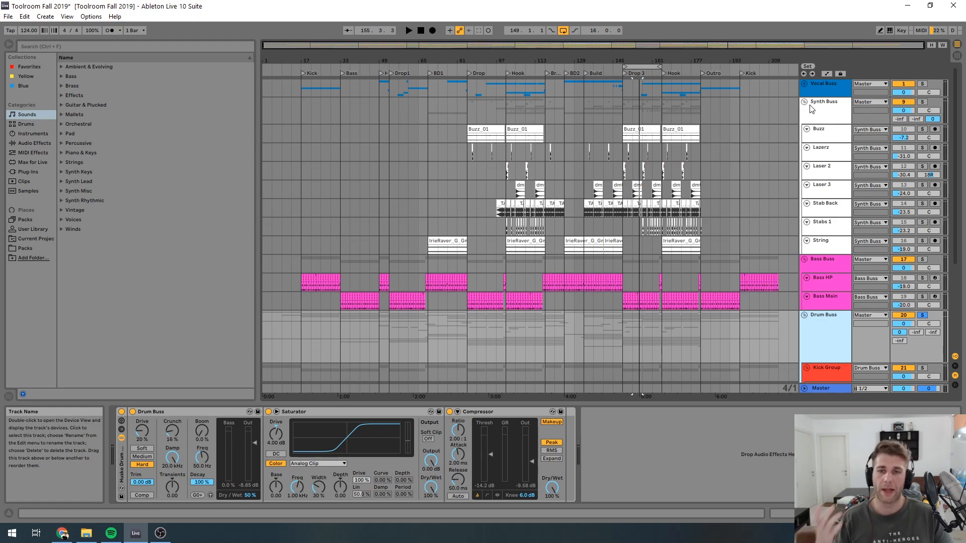
scroll(837, 147, down, 4)
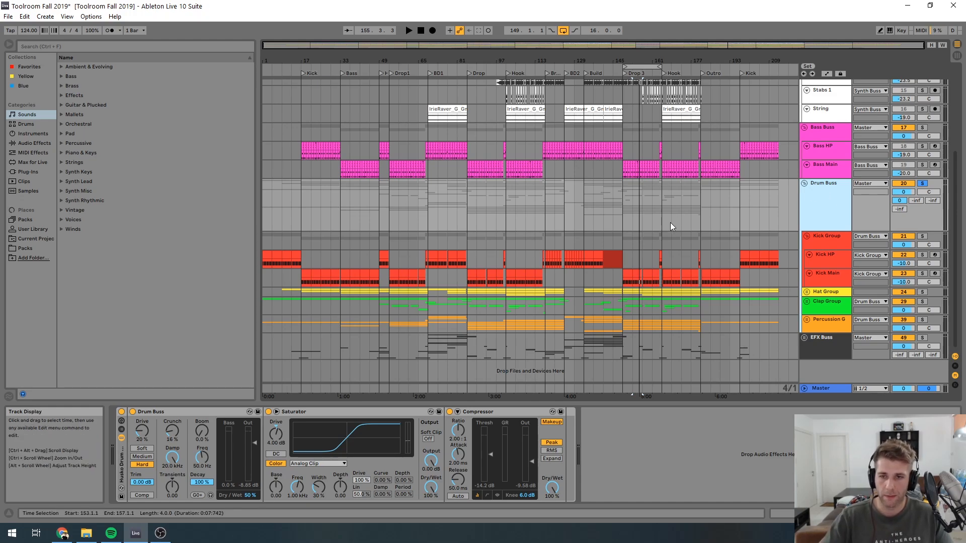
scroll(670, 222, up, 6)
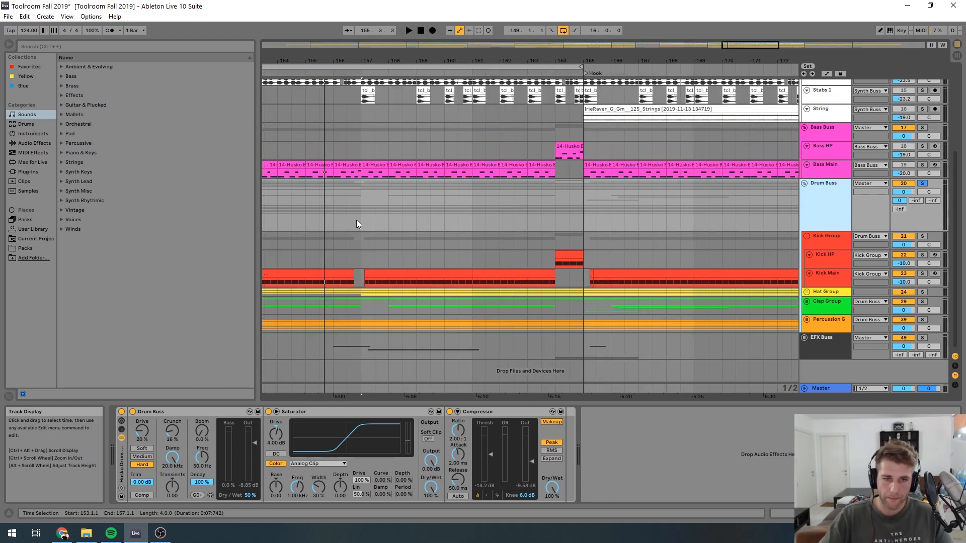
Step: Set the loop to bars 158–160 over the Drum Buss and play it briefly
drag(393, 219, 447, 221)
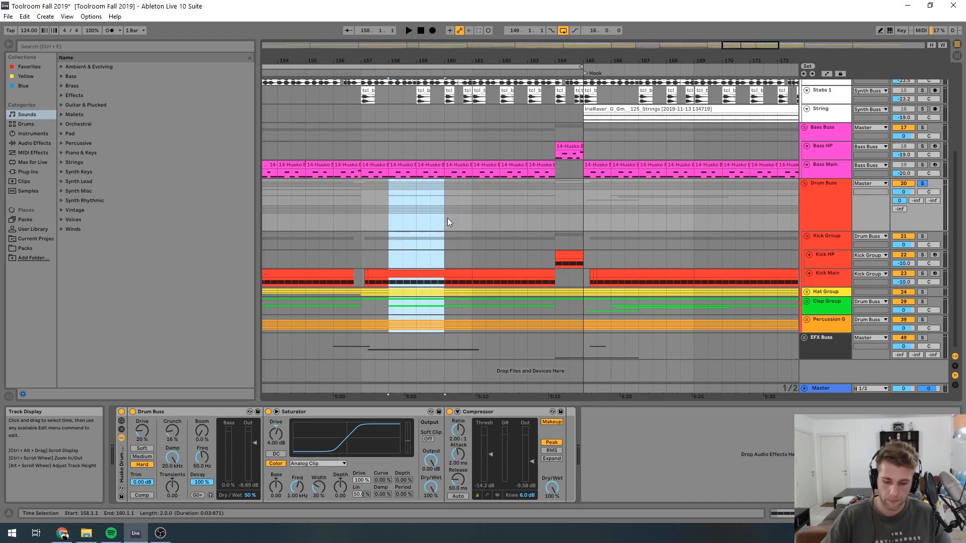
key(ctrl+l)
key(space)
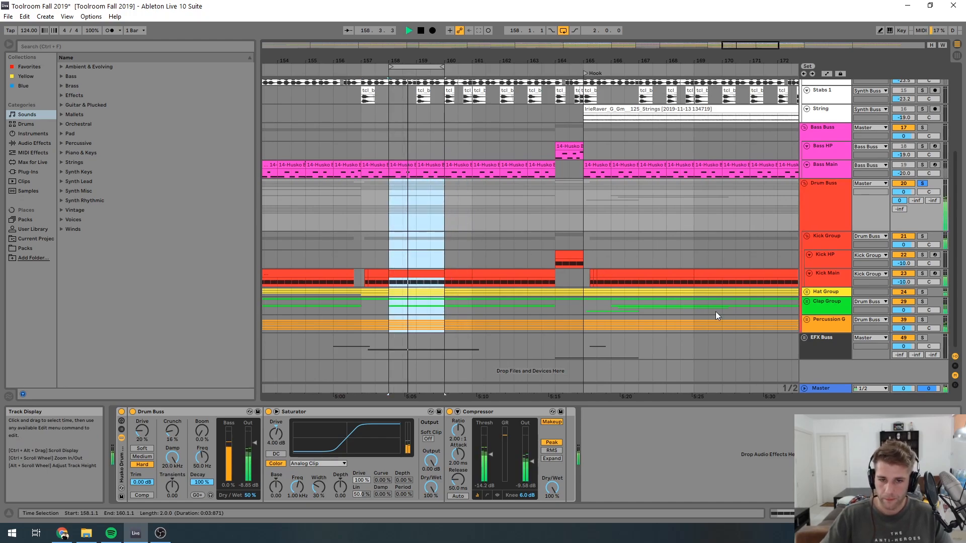
key(space)
Step: Select the Drum Buss device on the Drum Buss group and search the browser for "drum"
click(830, 203)
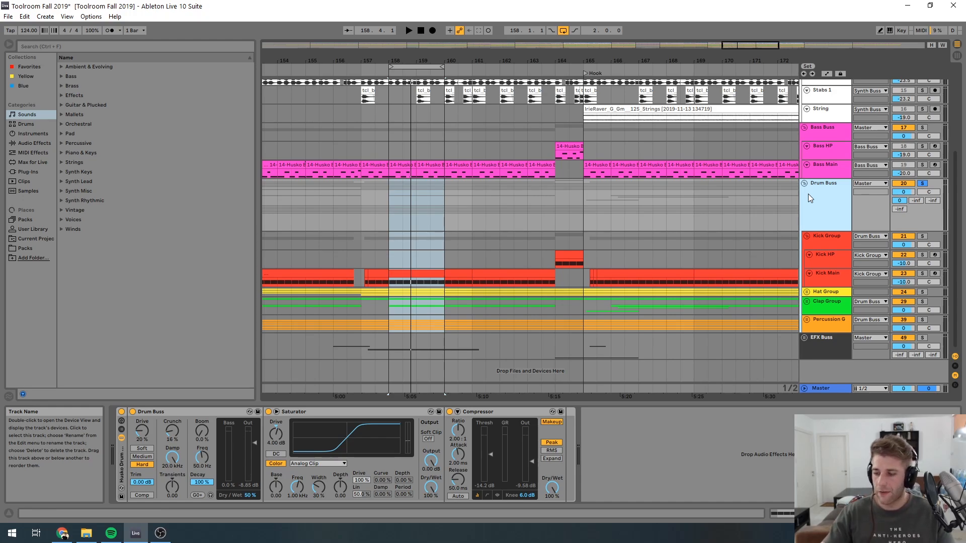
click(158, 410)
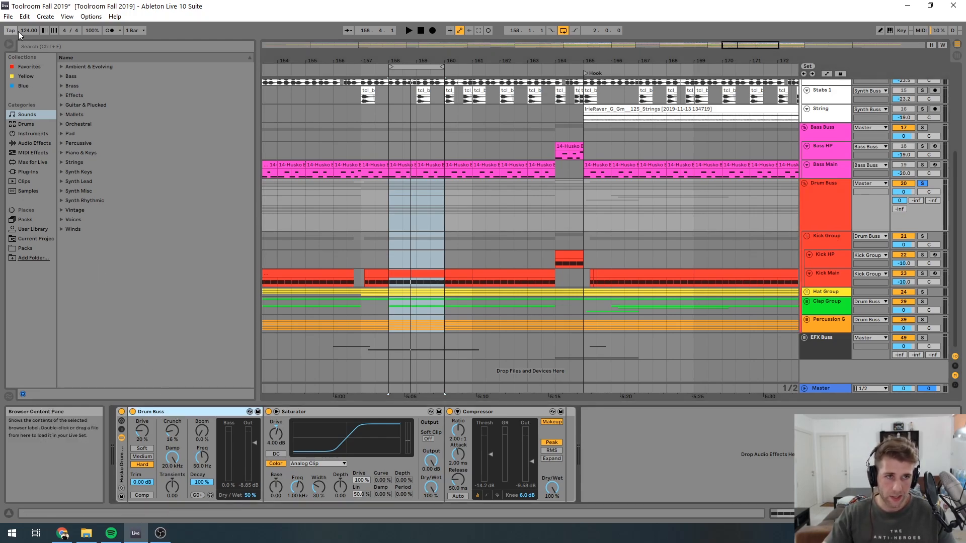
key(ctrl+f)
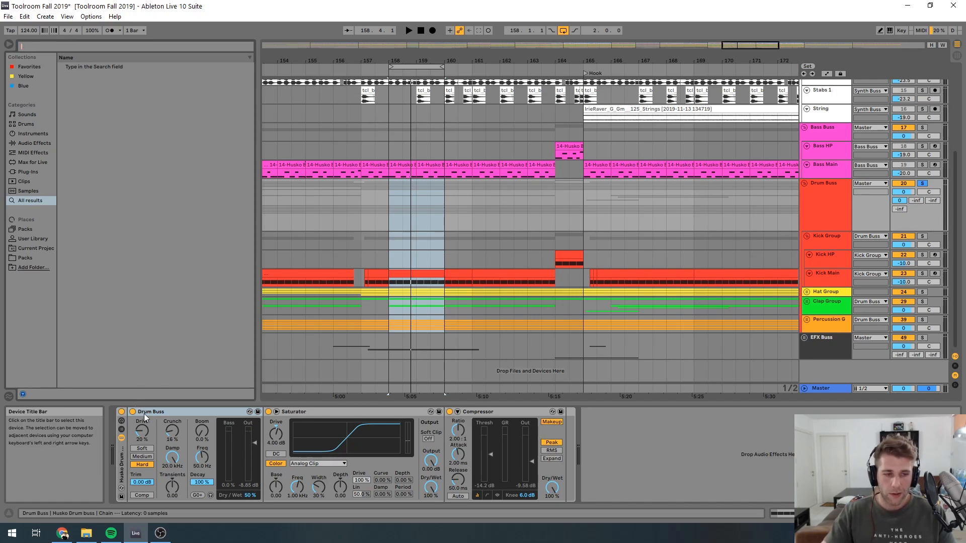
text(drum)
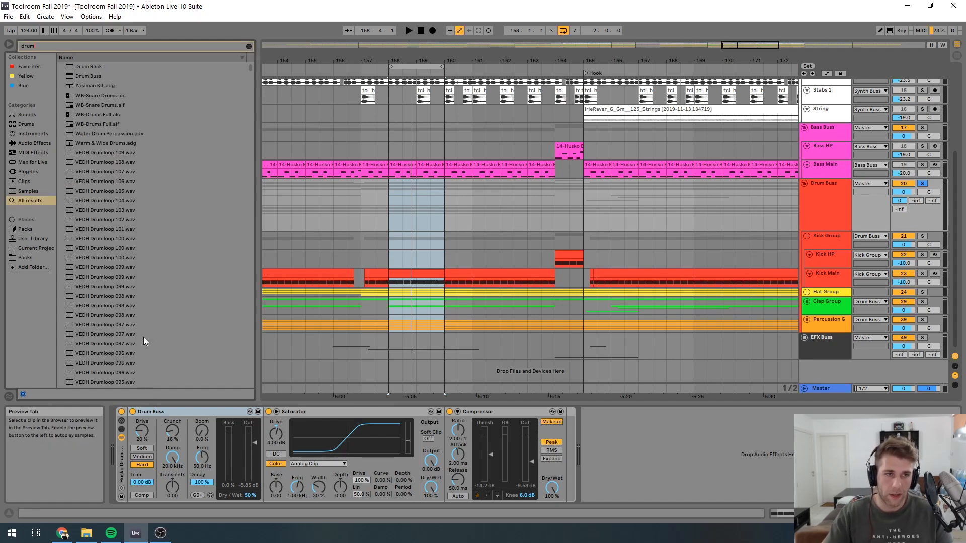
click(104, 68)
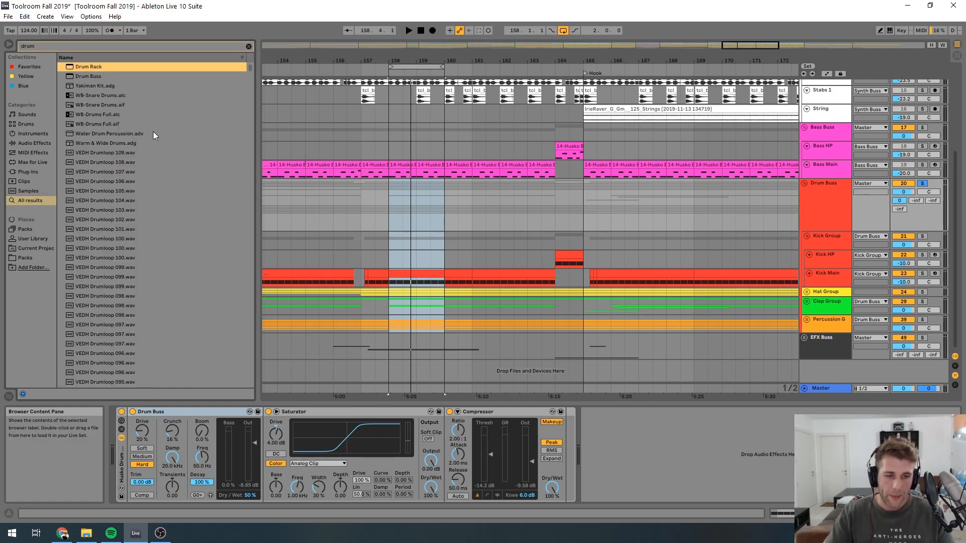
Step: Deactivate the Saturator and the Compressor in the Drum Buss group's effect chain, leaving the Drum Buss device active
click(206, 415)
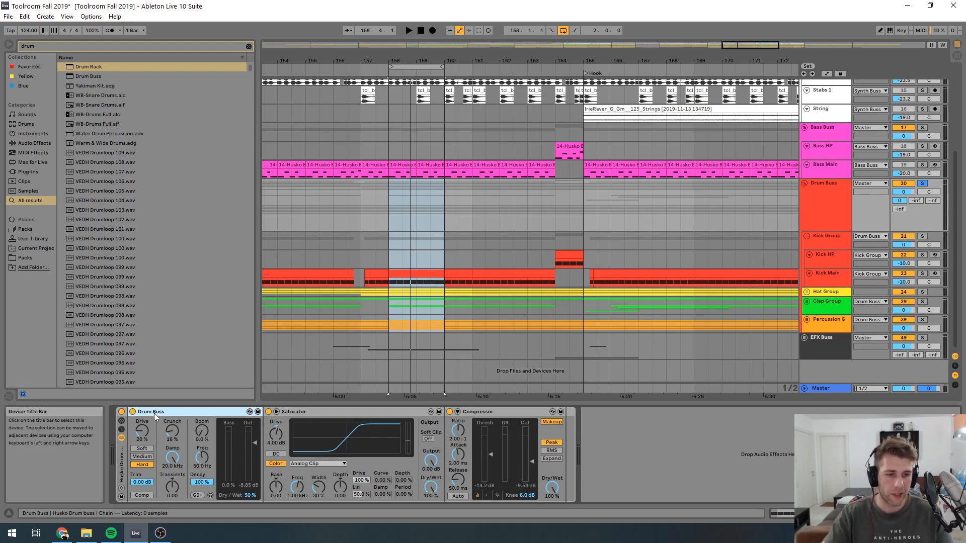
click(267, 412)
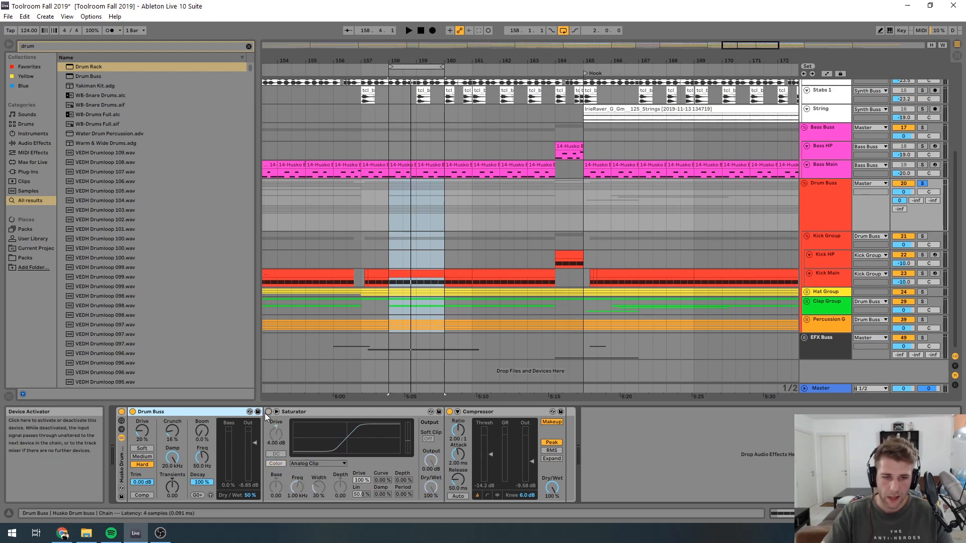
click(449, 412)
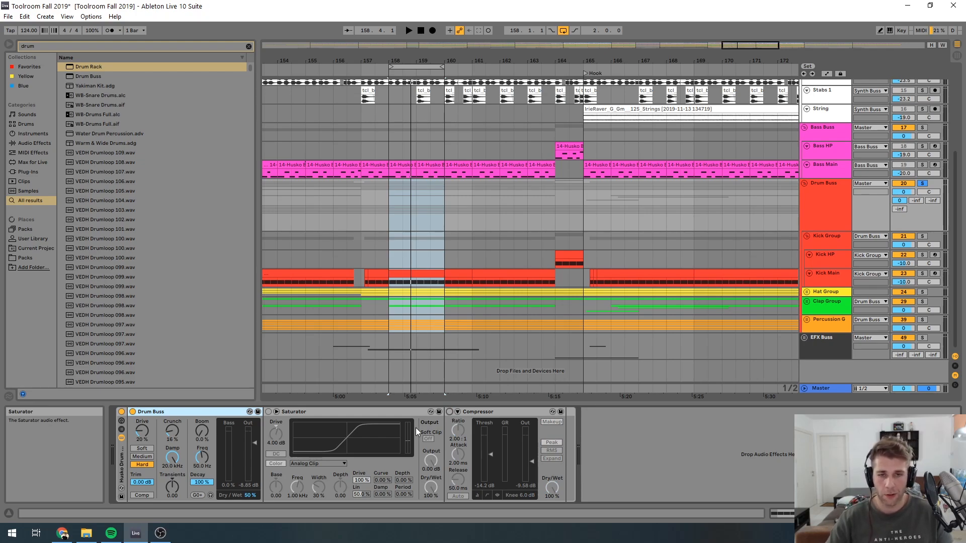
Step: Play the looped drums with the Drum Buss device bypassed, and reactivate it during playback to compare
click(133, 411)
key(space)
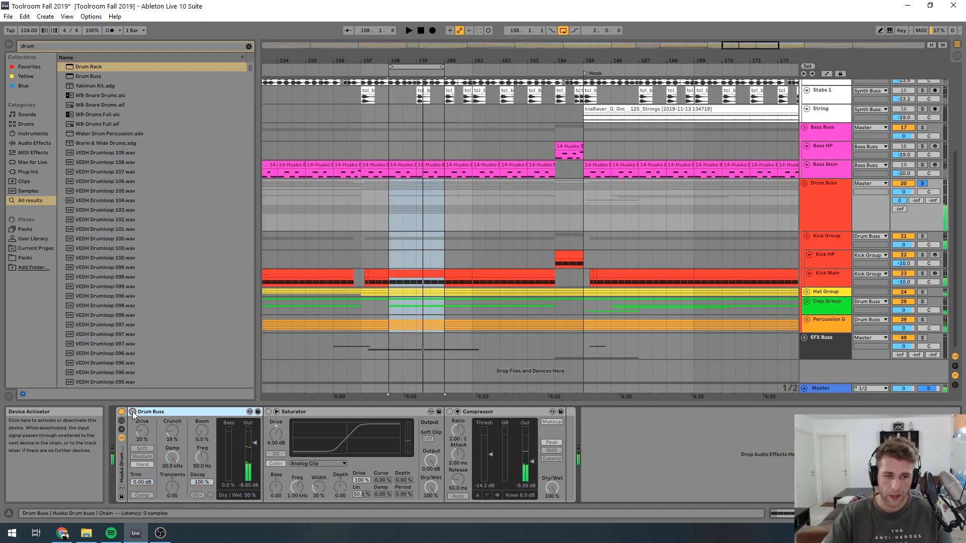
click(133, 412)
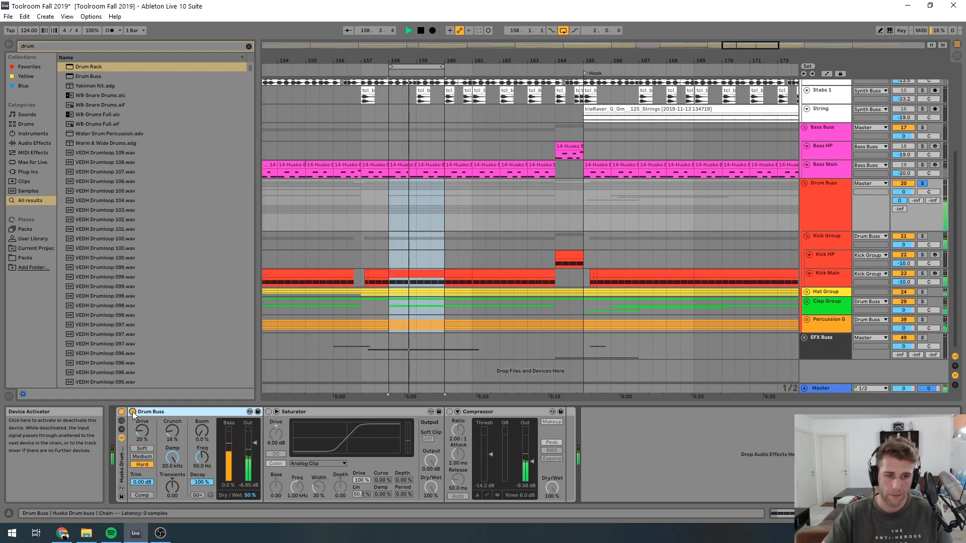
key(space)
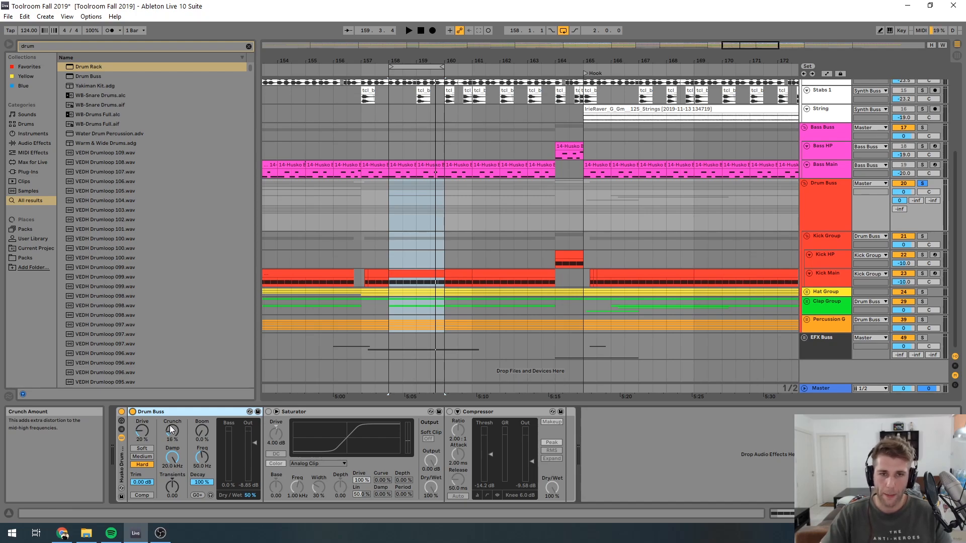
Step: Audition the Drum Buss device's Crunch, Boom and Dry/Wet controls during playback, returning them to 16 %, 0.0 % and 50 %
key(space)
mouse_move(170, 432)
mouse_down()
mouse_move(170, 382)
mouse_move(170, 438)
mouse_up()
key(space)
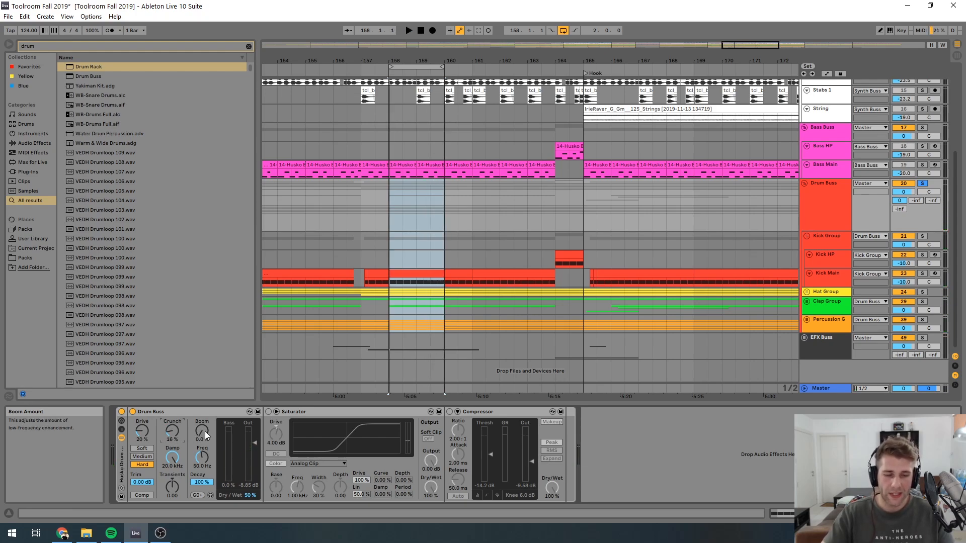
key(space)
mouse_move(204, 431)
mouse_down()
mouse_move(204, 387)
mouse_move(204, 431)
mouse_up()
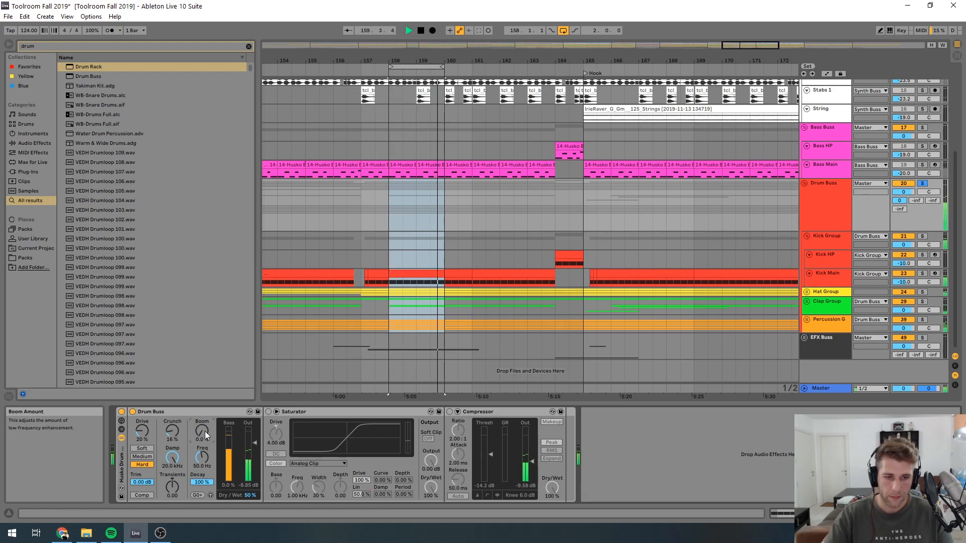
key(space)
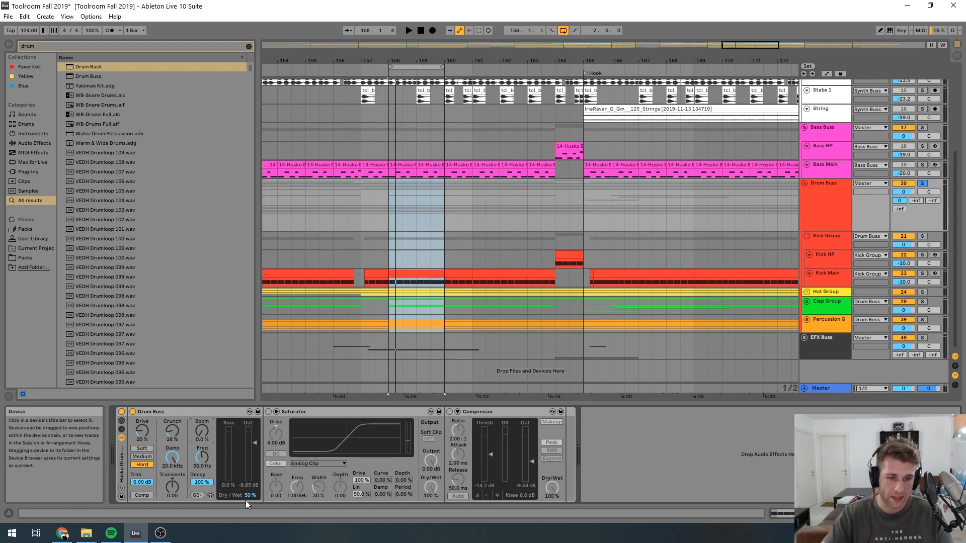
key(space)
drag(247, 498, 247, 453)
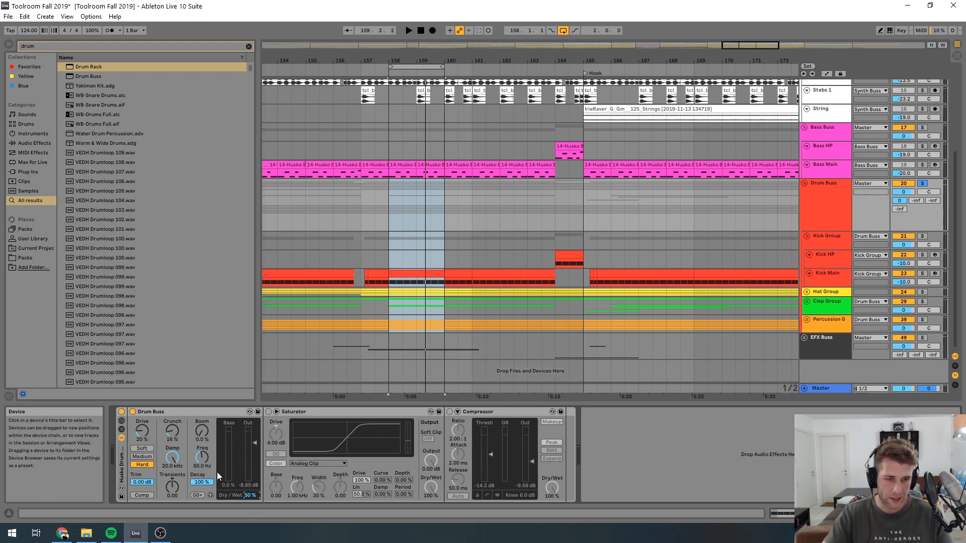
Step: Play the drum loop while switching the Saturator on and off, leaving it active
click(269, 412)
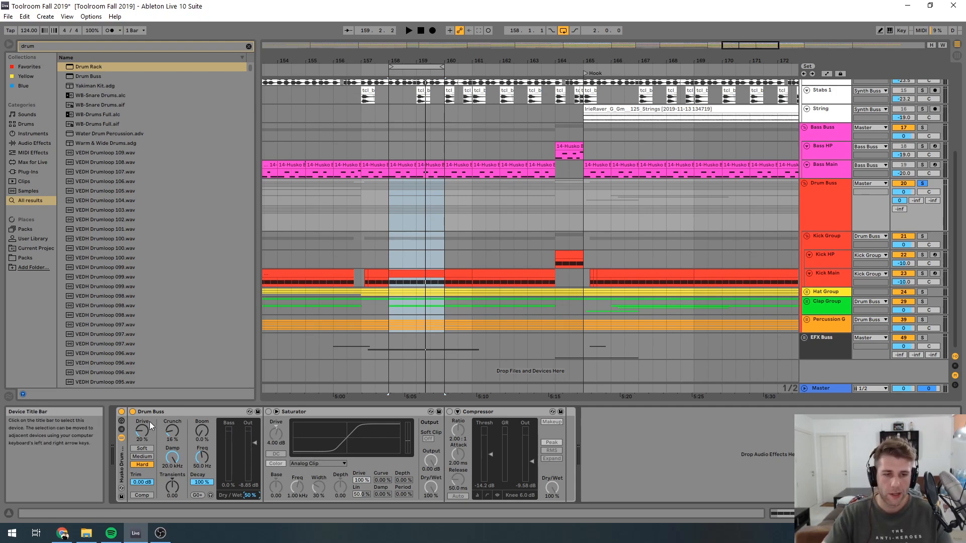
key(space)
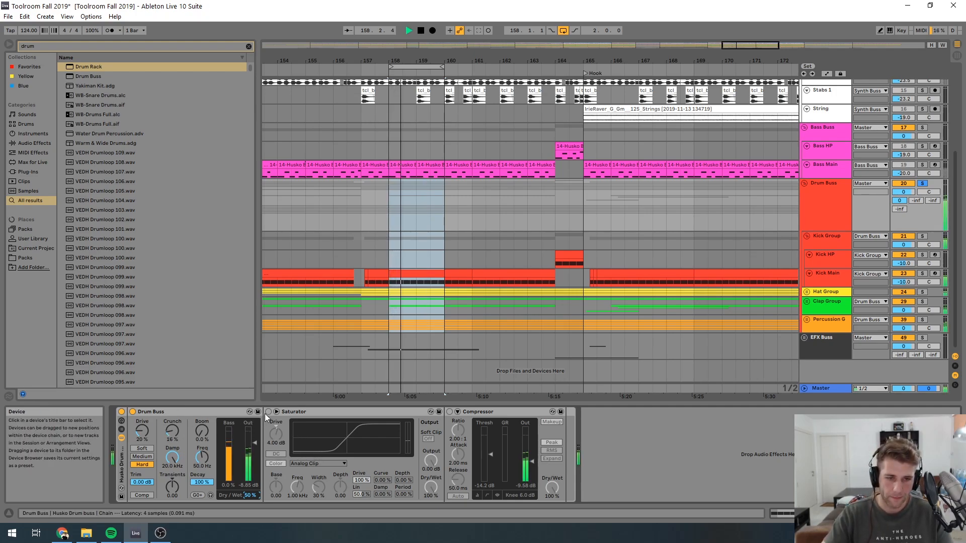
click(269, 412)
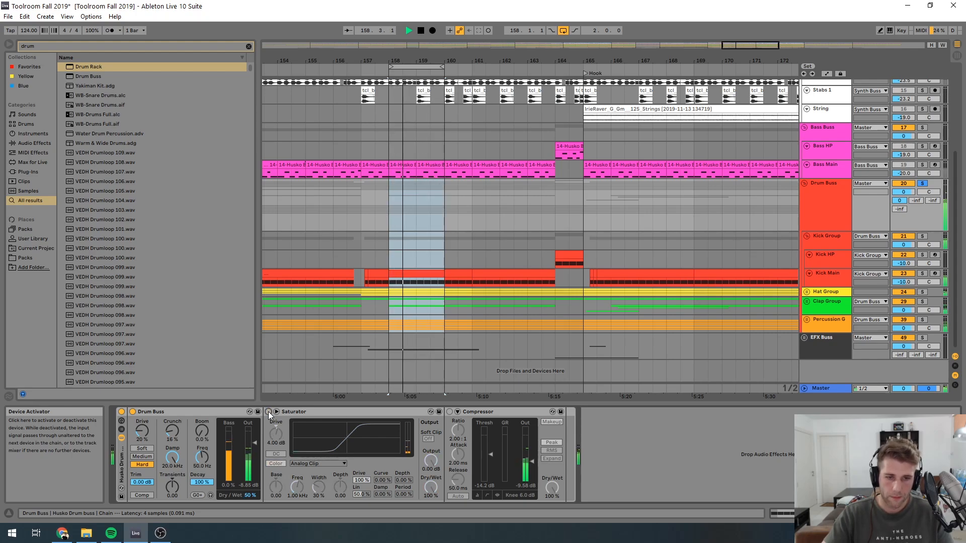
key(space)
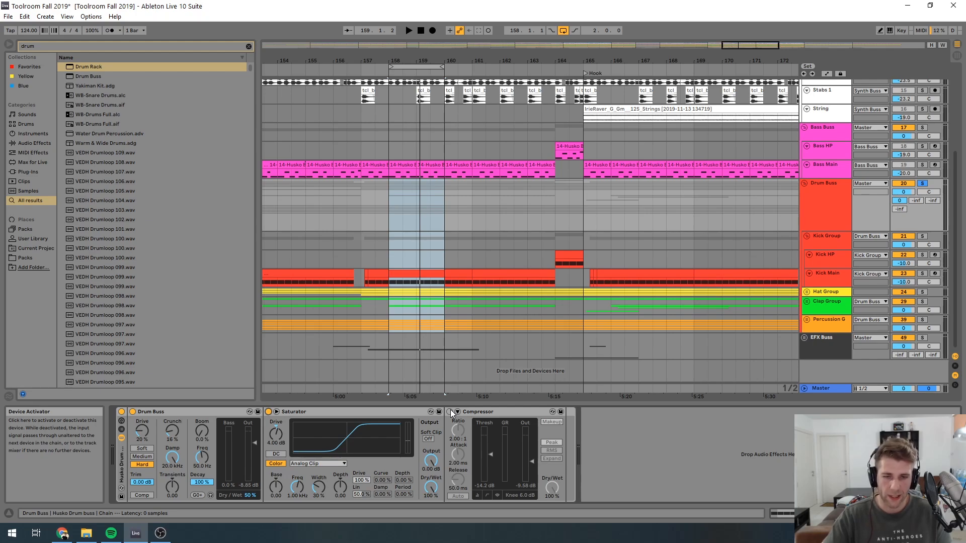
Step: Compare the looped drums with the Compressor on and off during playback, leaving it active
key(space)
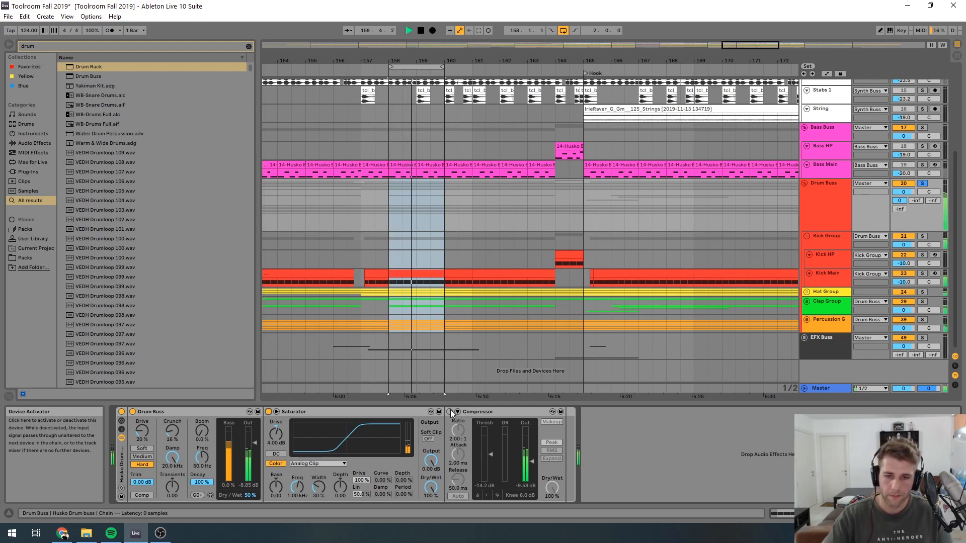
click(450, 412)
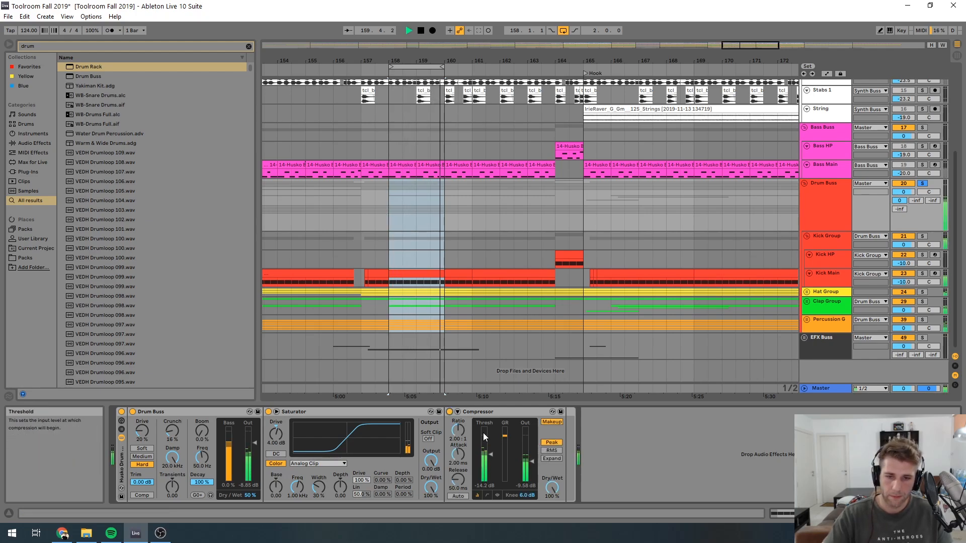
key(space)
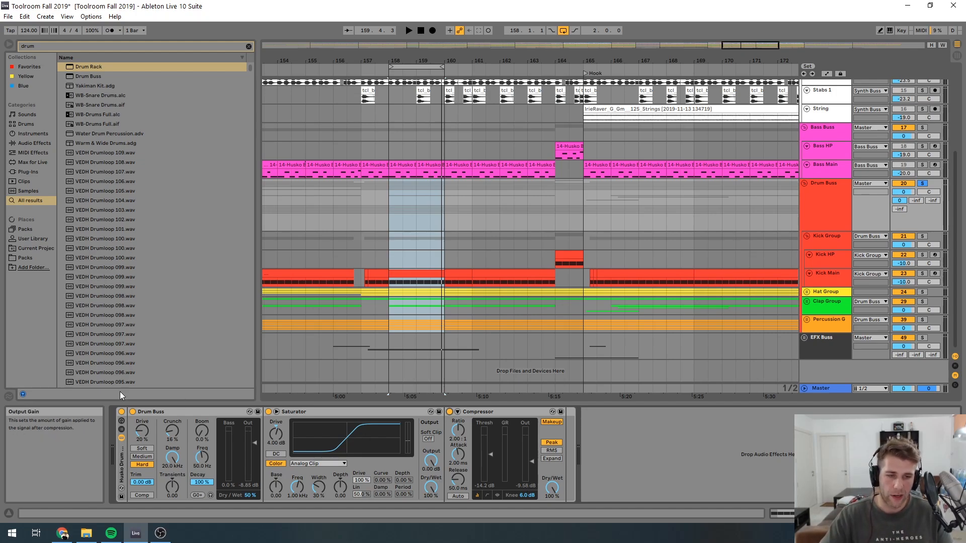
click(449, 412)
key(space)
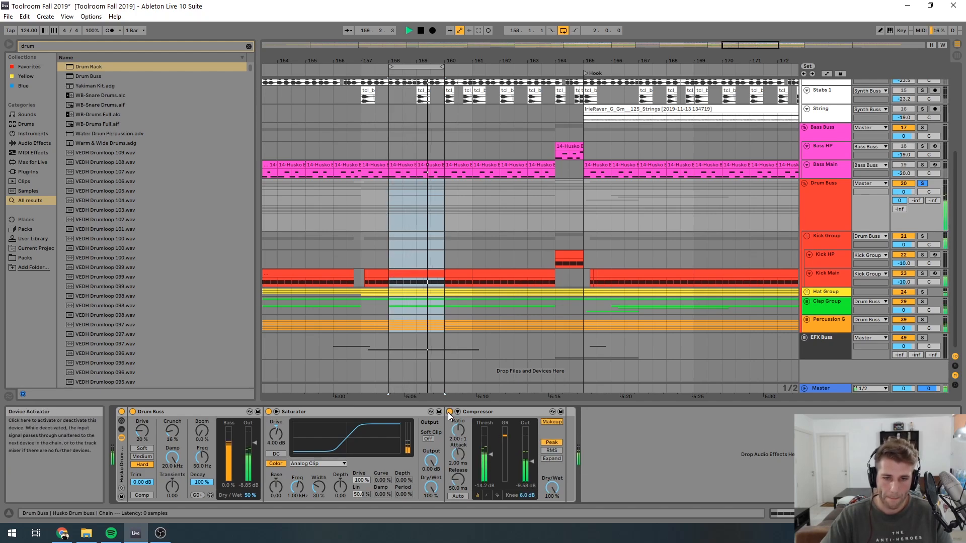
click(449, 412)
key(space)
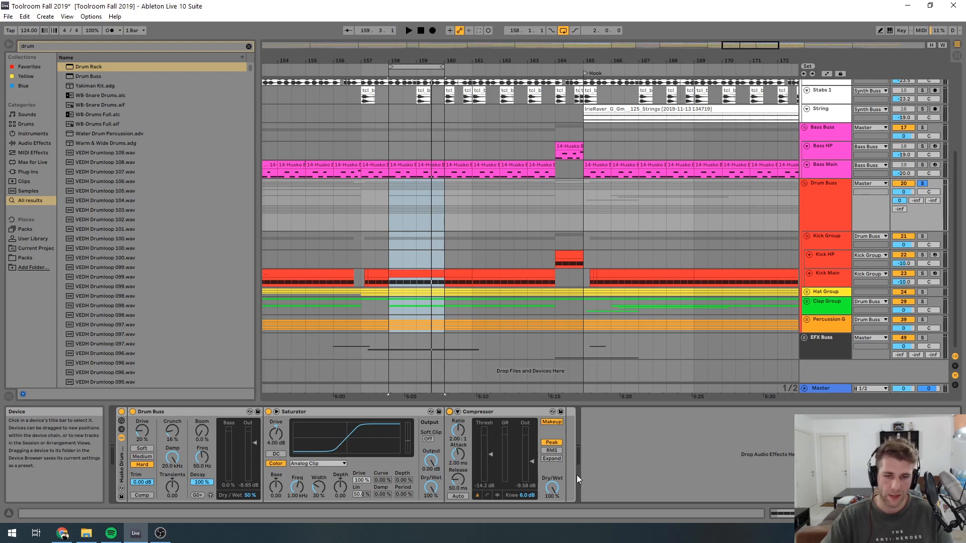
Step: Bypass the whole drum effect rack, play the loop and reactivate the rack during playback to compare
click(121, 412)
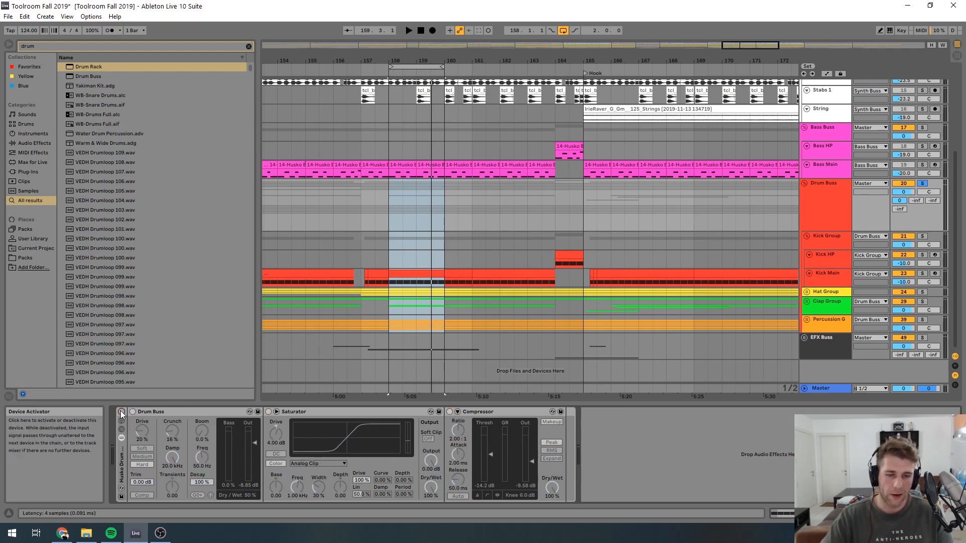
key(space)
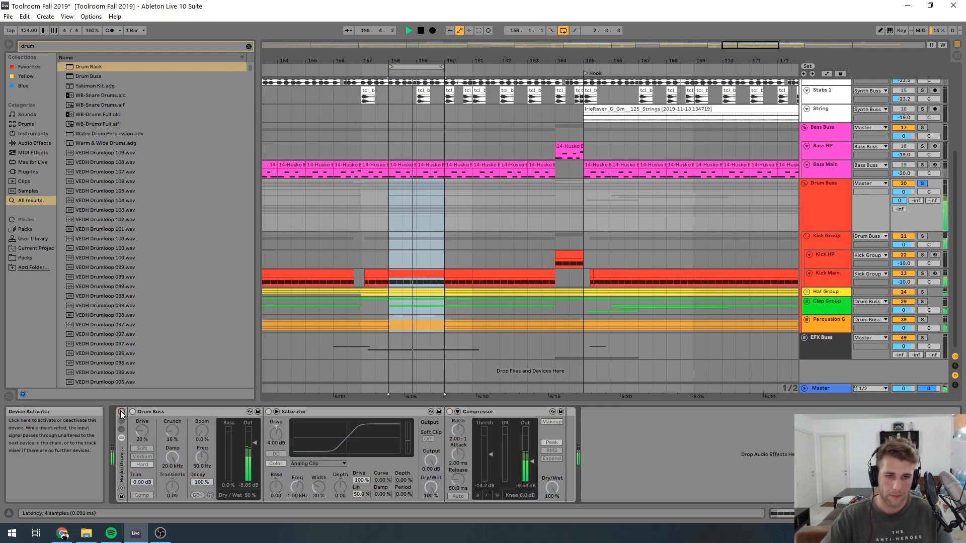
click(121, 413)
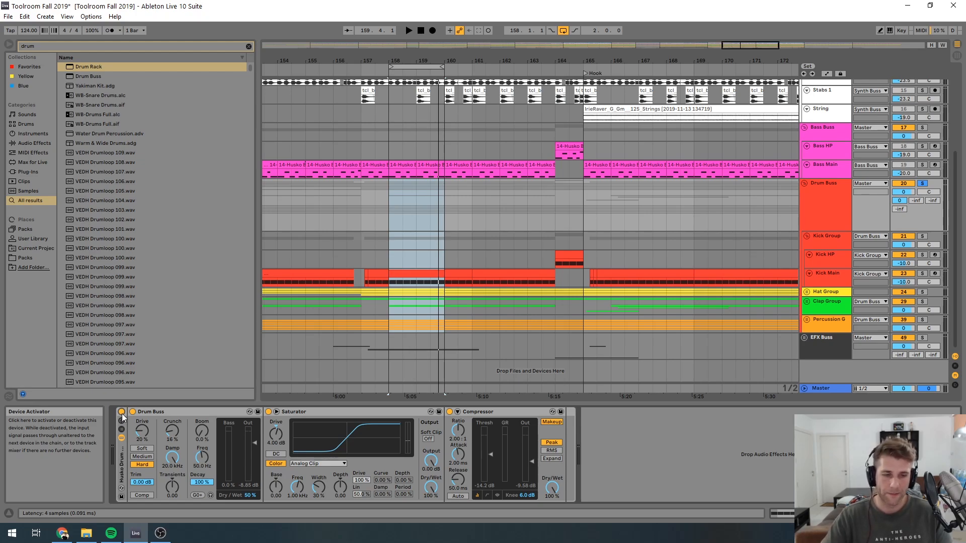
Step: Play the drum loop in short passes to examine the Compressor's gain reduction and output metering
key(space)
key(space)
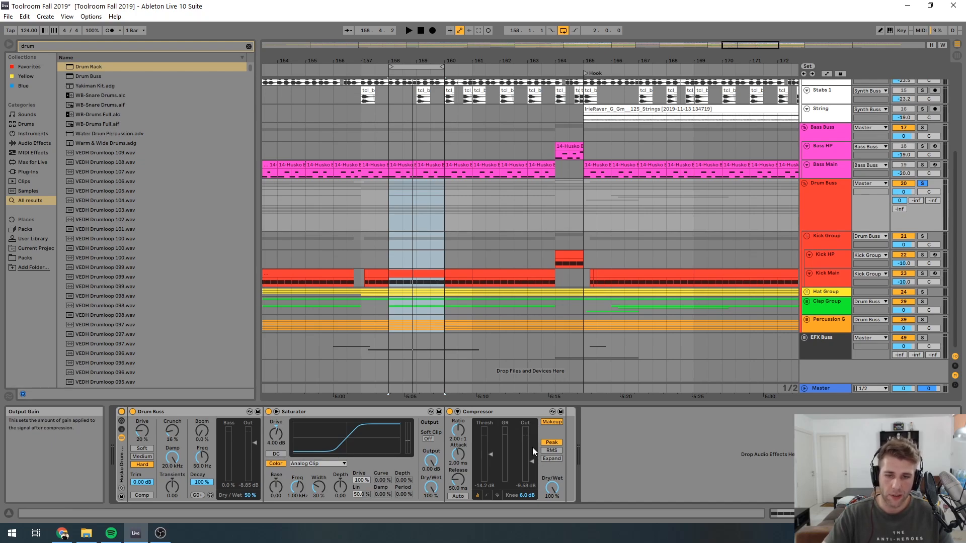
key(space)
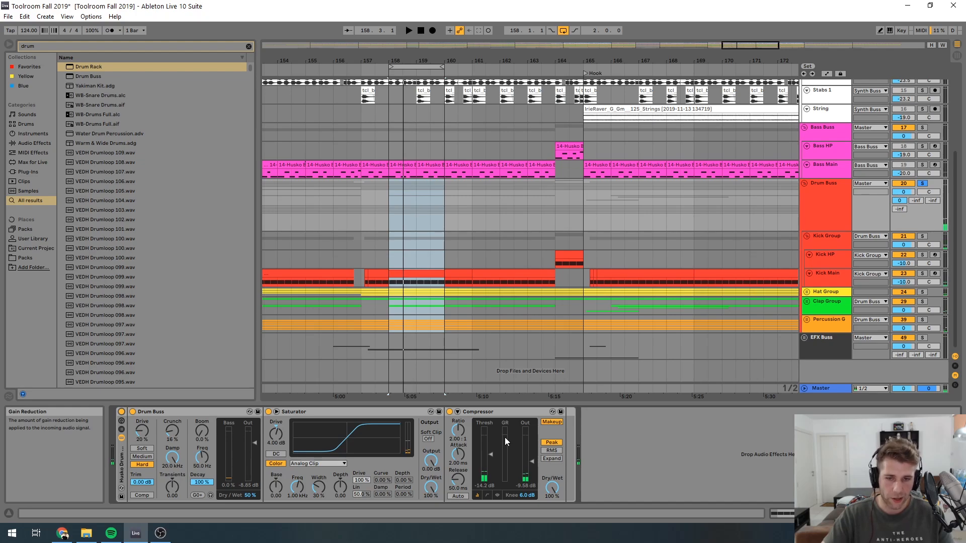
key(space)
key(space)
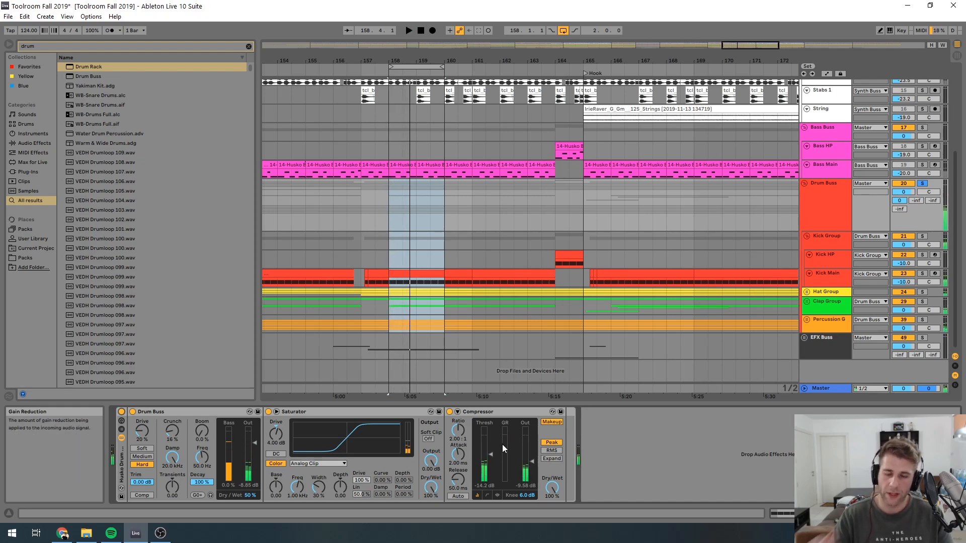
Step: Show the device chains of the Bass Buss and the Synth Buss
click(824, 183)
click(825, 135)
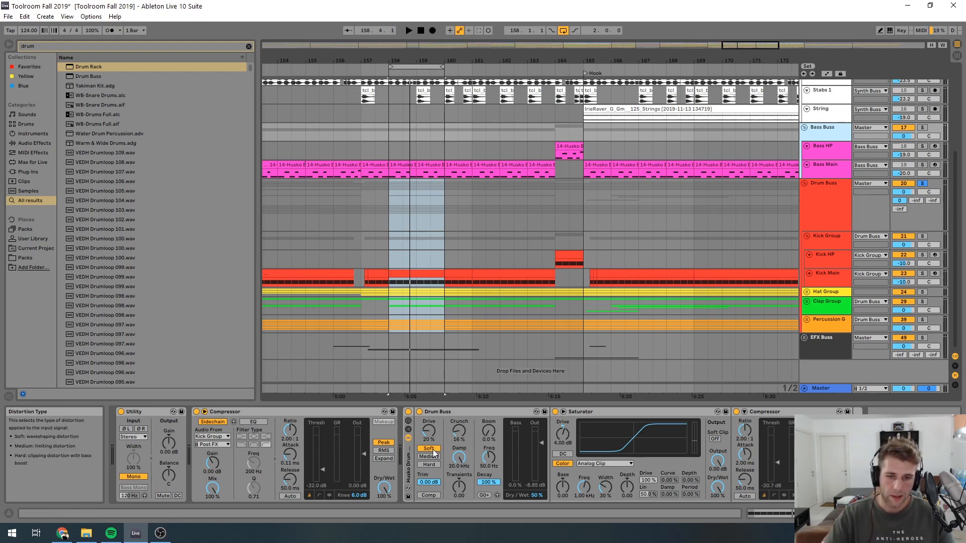
scroll(832, 113, up, 6)
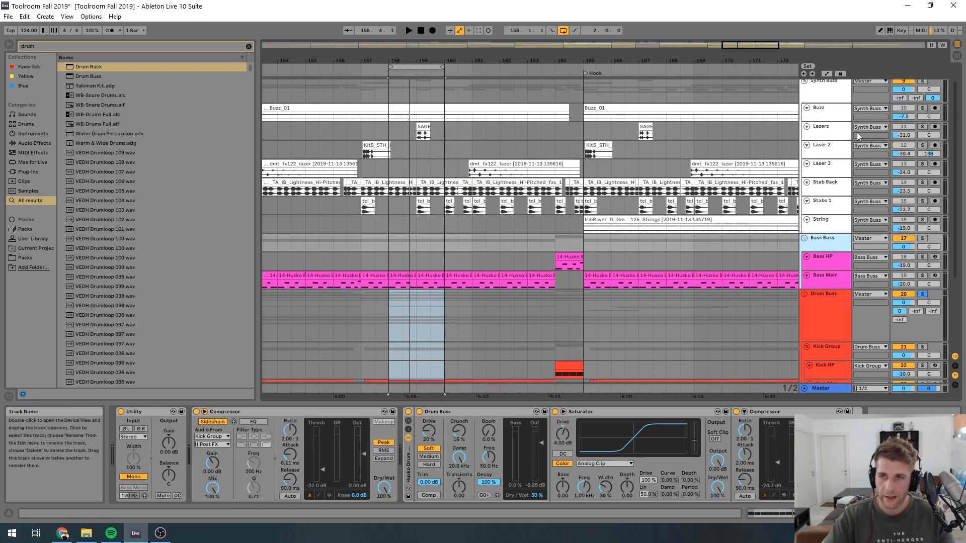
scroll(833, 113, down, 6)
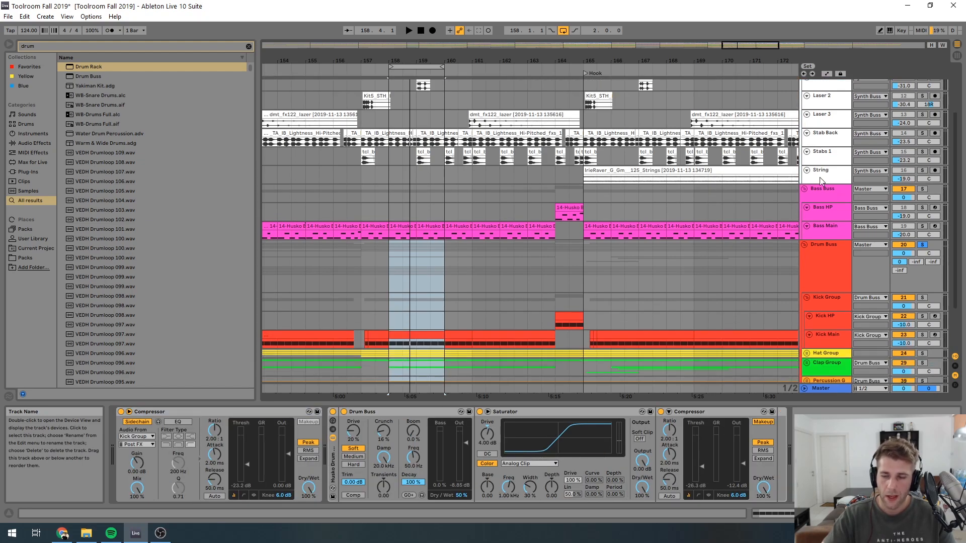
Step: Collapse the Bass Buss, Drum Buss and Synth Buss groups so that only the main buss tracks remain in the arrangement
click(822, 345)
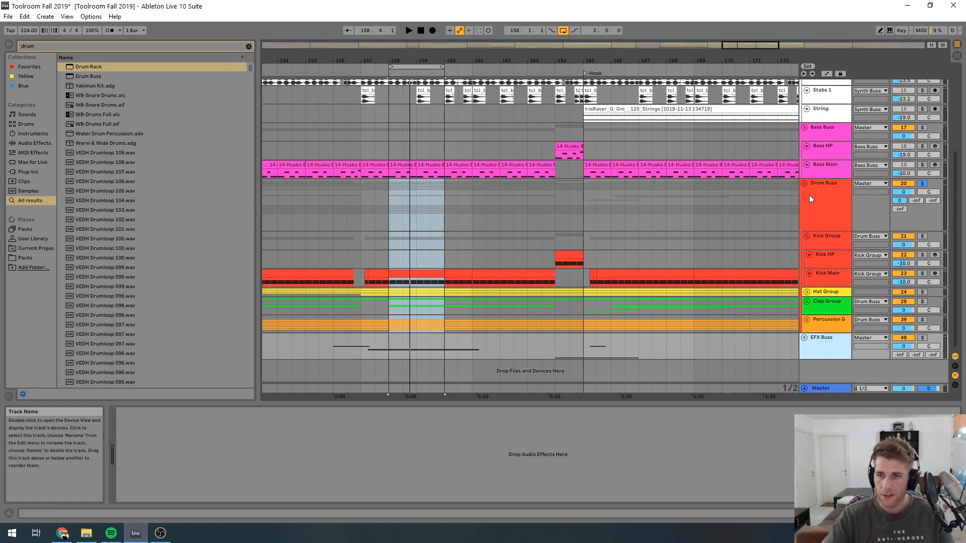
click(804, 183)
scroll(808, 149, up, 3)
click(806, 157)
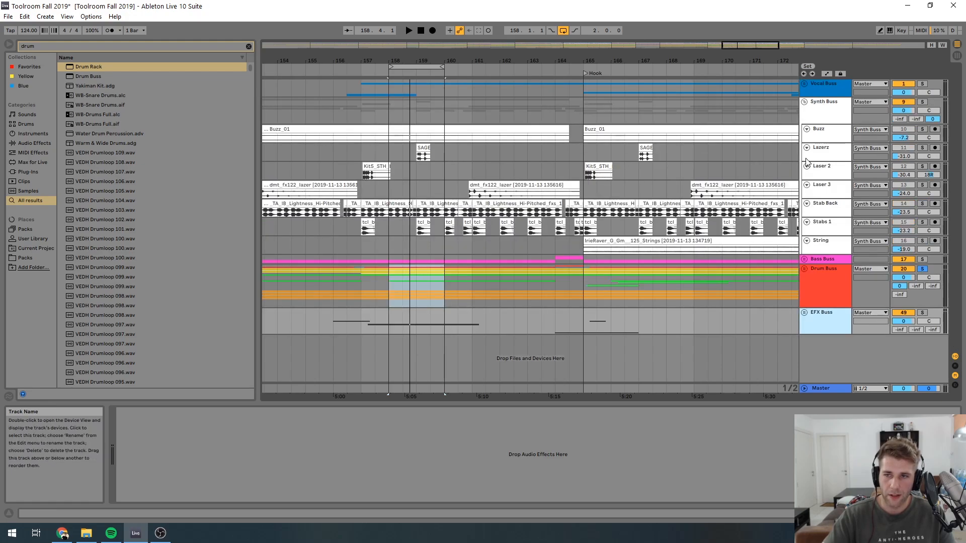
click(804, 102)
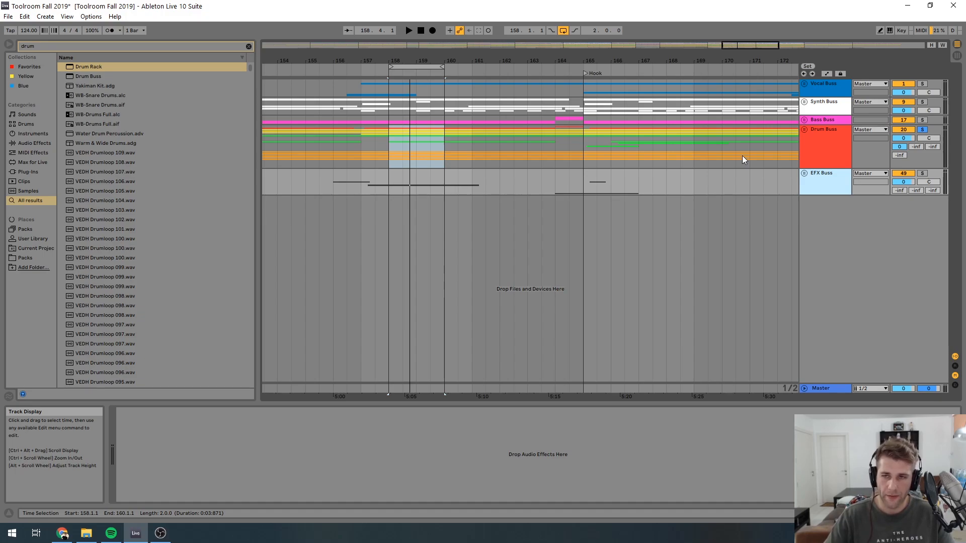
Step: Switch to Session View, select the Drum Buss and play the soloed drum loop to examine the buss and return levels
key(Tab)
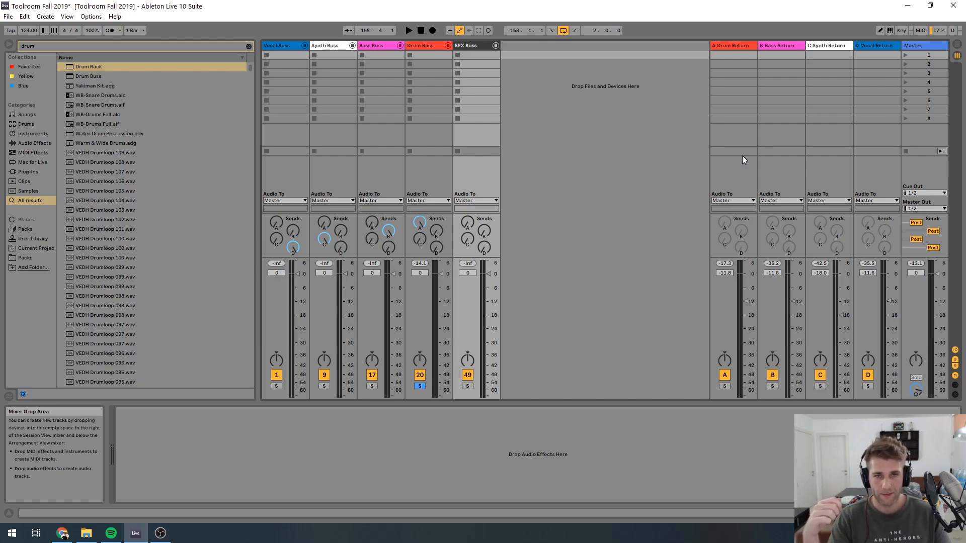
click(436, 46)
key(space)
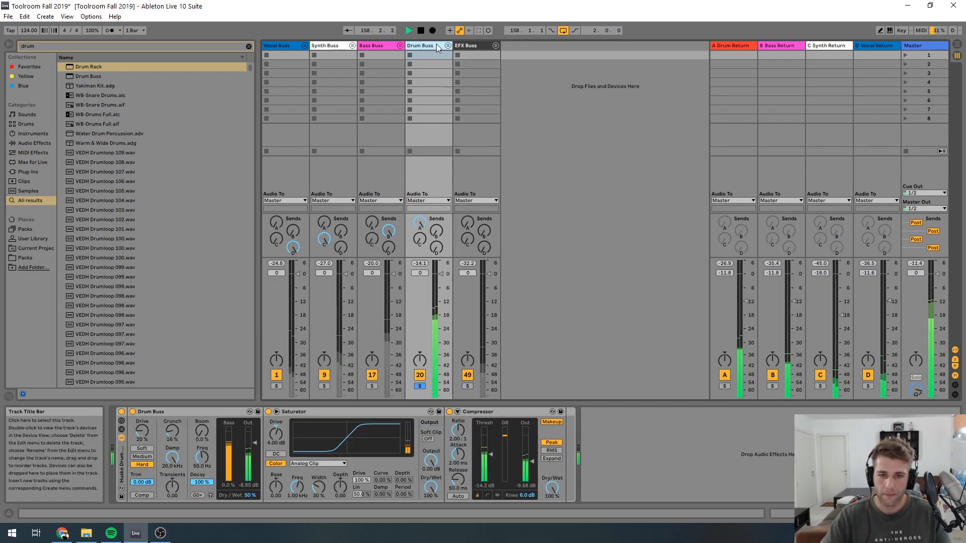
key(space)
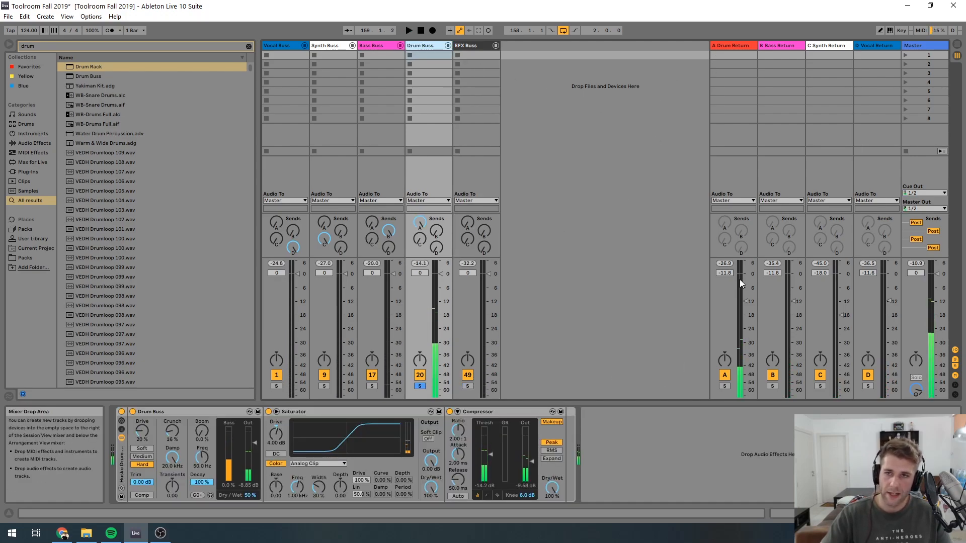
click(738, 45)
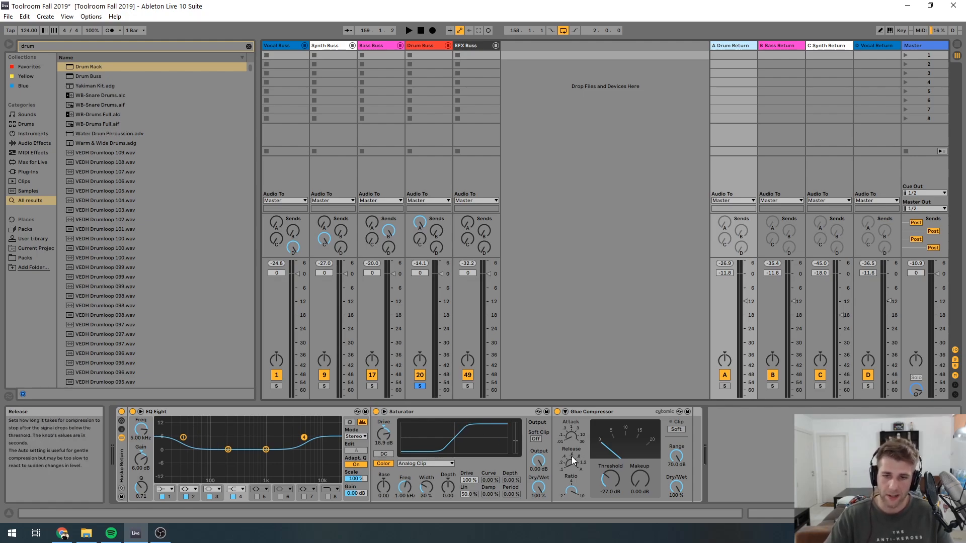
key(space)
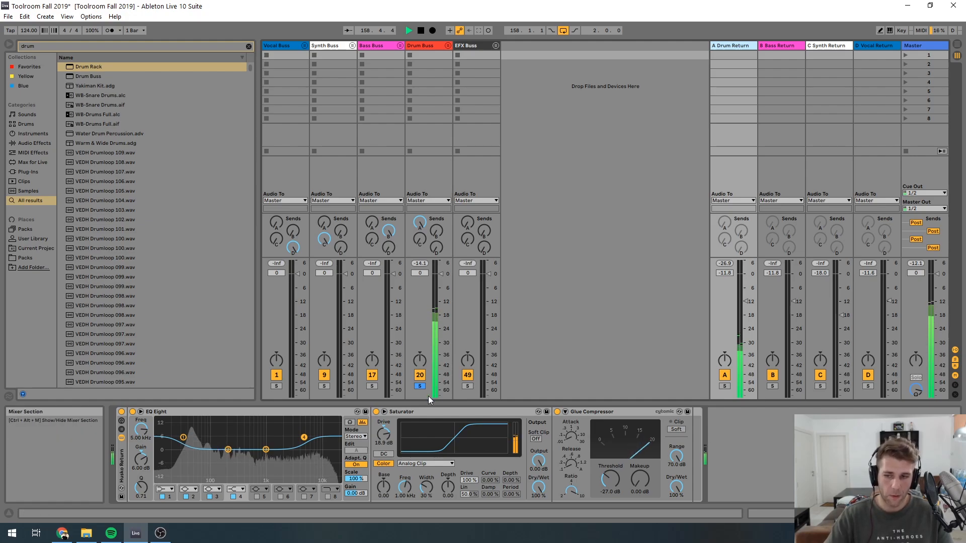
key(space)
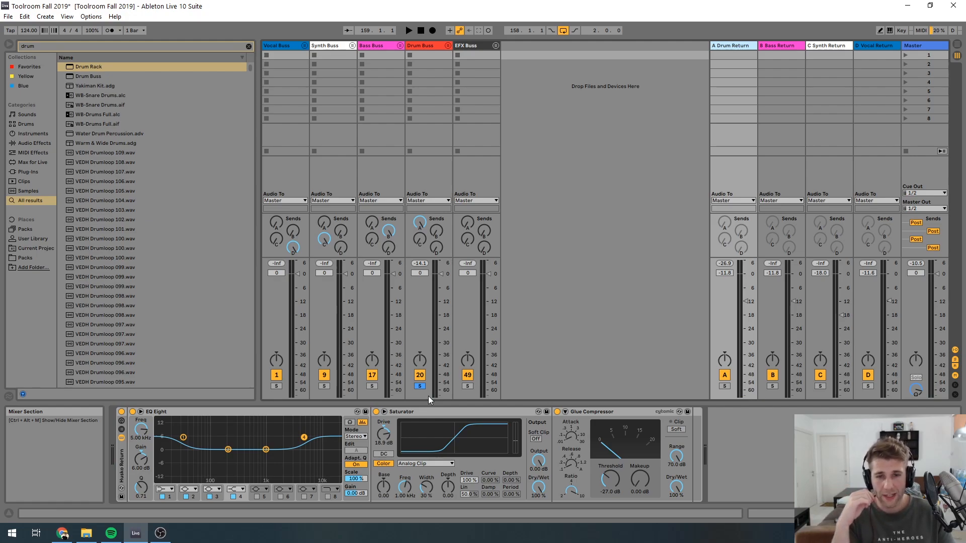
Step: Solo the Drum Return, raise its volume to 5.8 dB while the loop plays, and undo the volume change
click(725, 386)
click(738, 45)
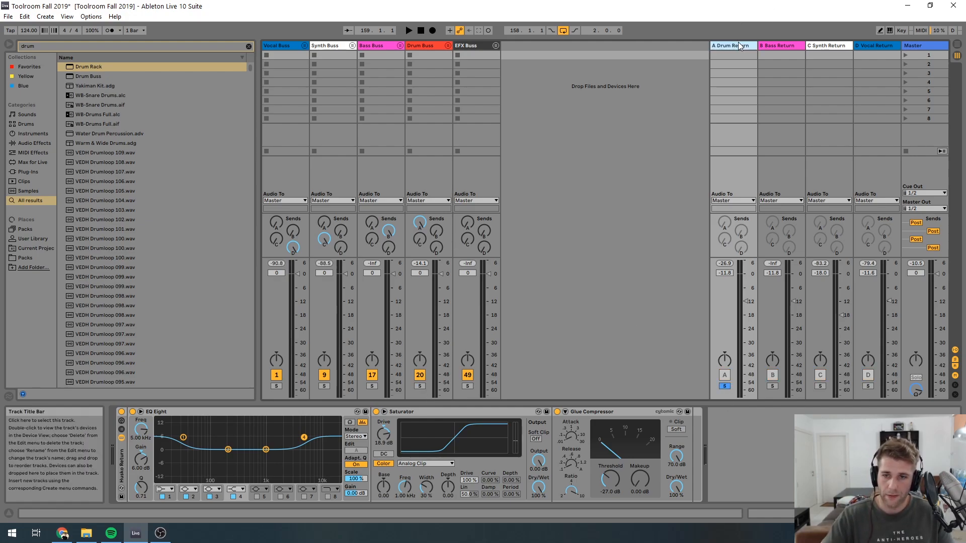
key(space)
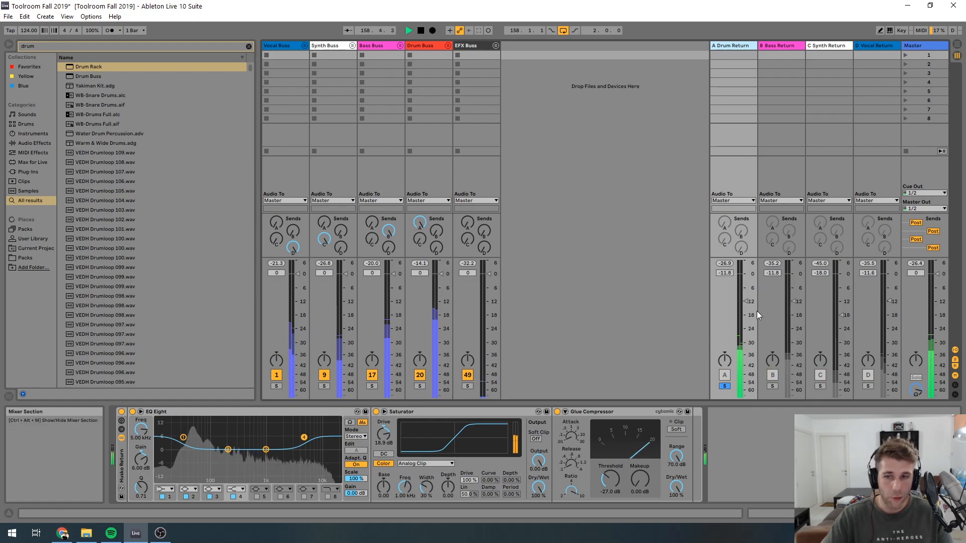
drag(744, 301, 744, 262)
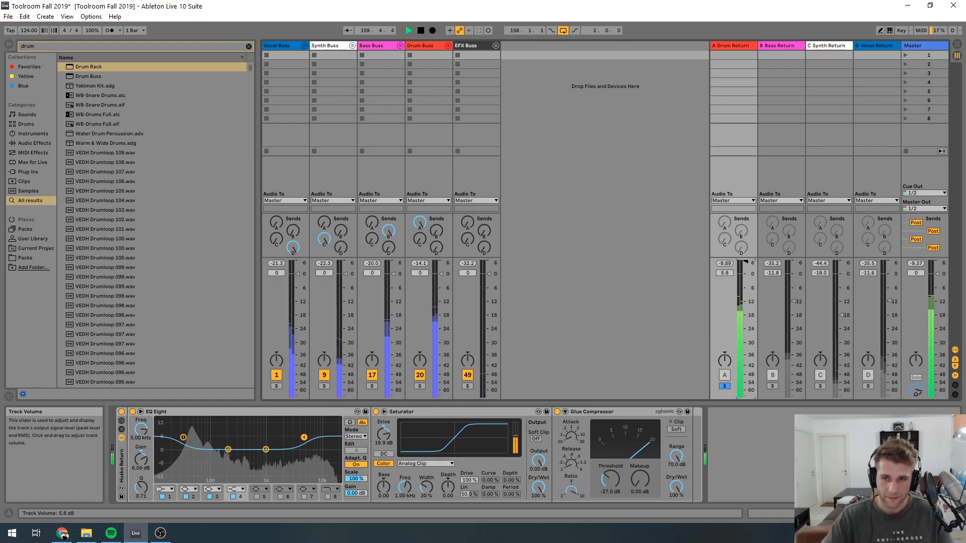
key(ctrl+z)
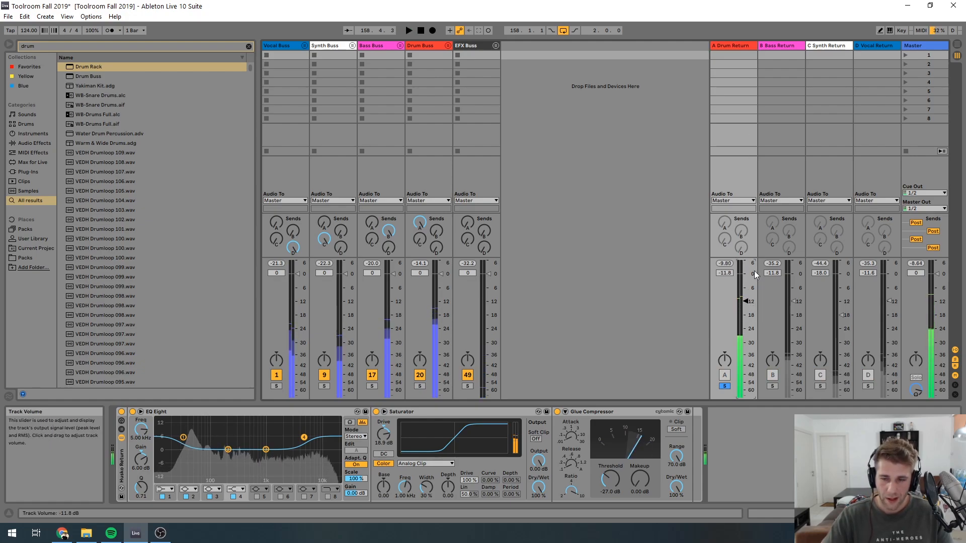
key(space)
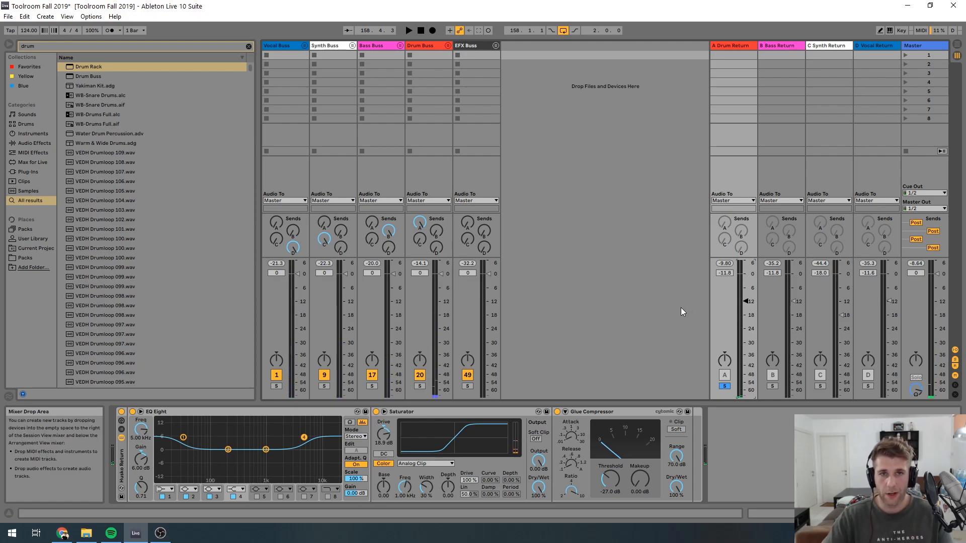
Step: Solo the Drum Buss and, during playback, pull the Drum Return volume down to -inf and bring it back up to -10.7 dB
click(420, 386)
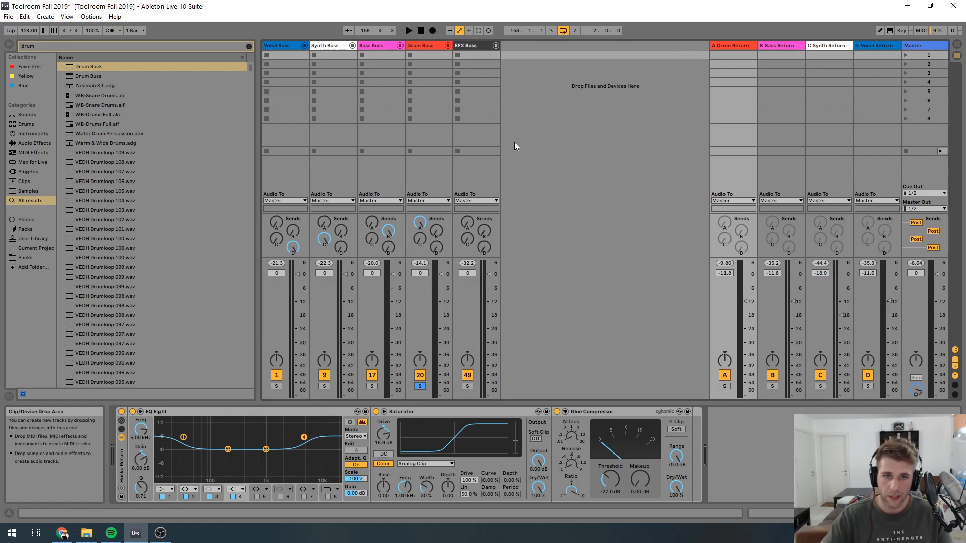
key(space)
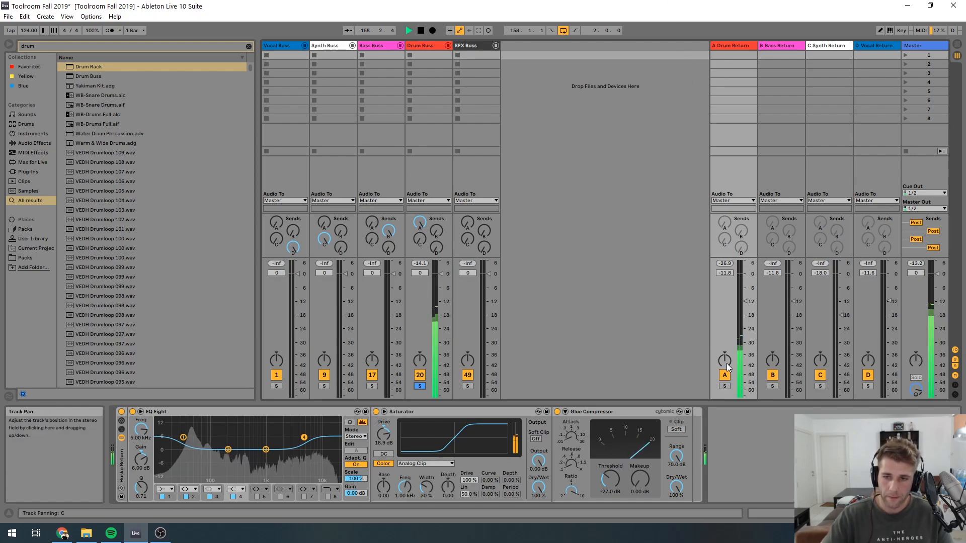
drag(745, 302, 744, 396)
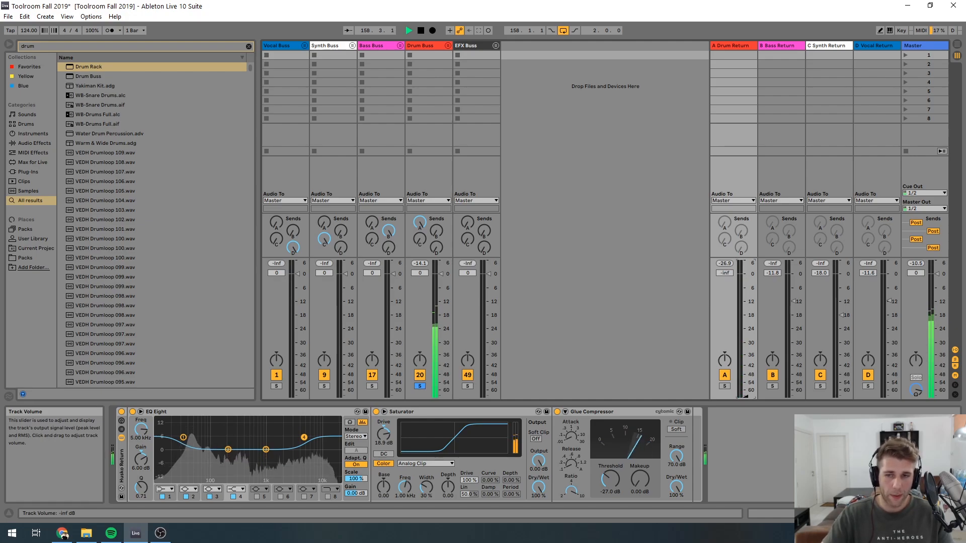
mouse_move(745, 396)
mouse_down()
mouse_move(745, 262)
mouse_move(745, 396)
mouse_up()
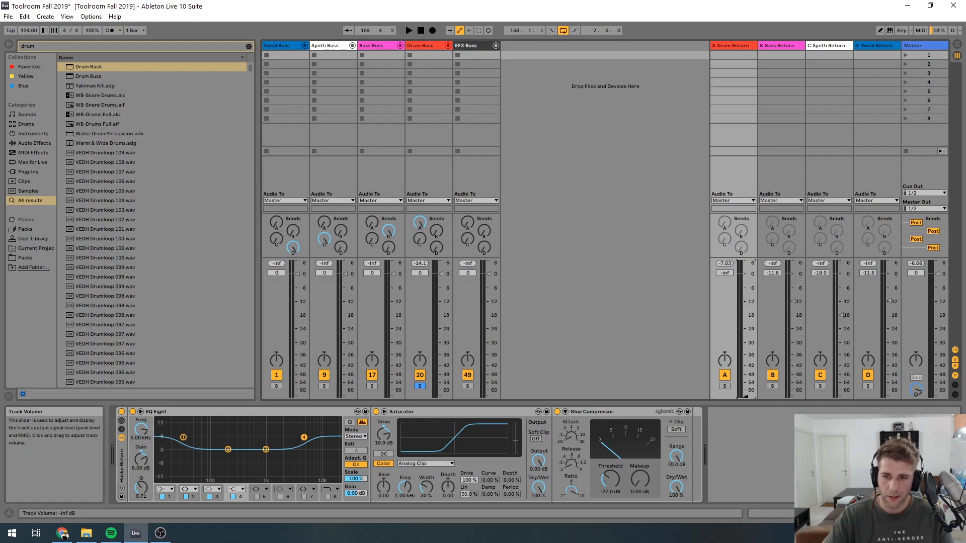
key(space)
drag(745, 396, 744, 303)
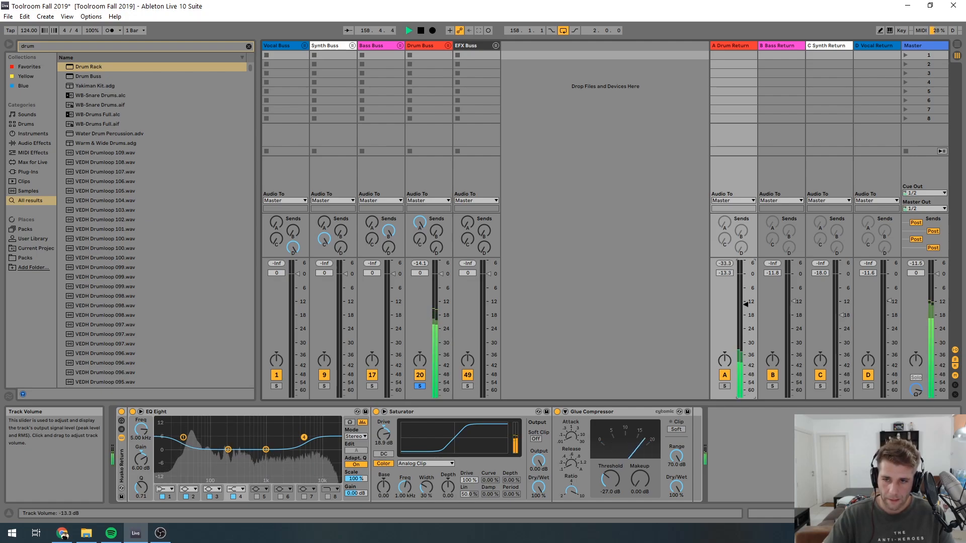
Step: Compare the drums with the Drum Return deactivated and active, leaving it active and playback stopped
click(724, 375)
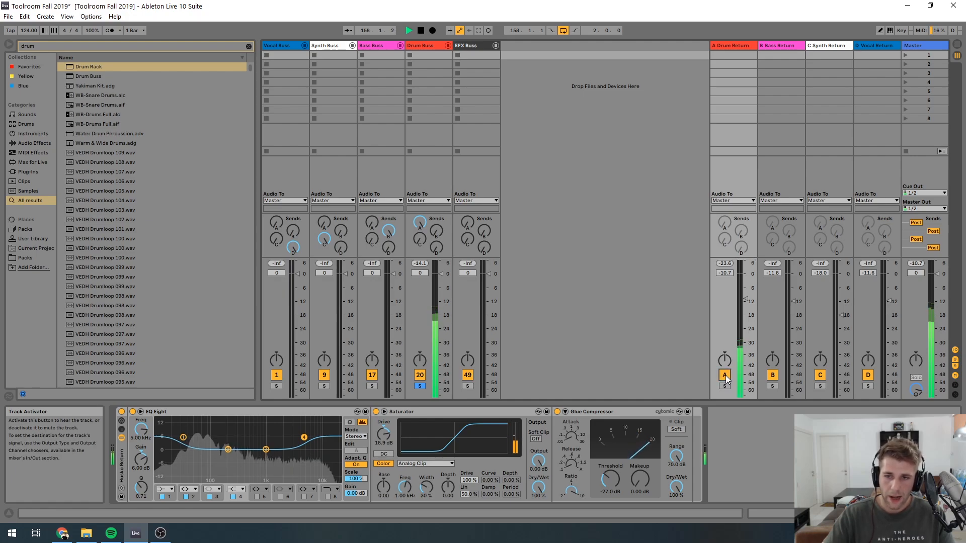
key(space)
click(724, 376)
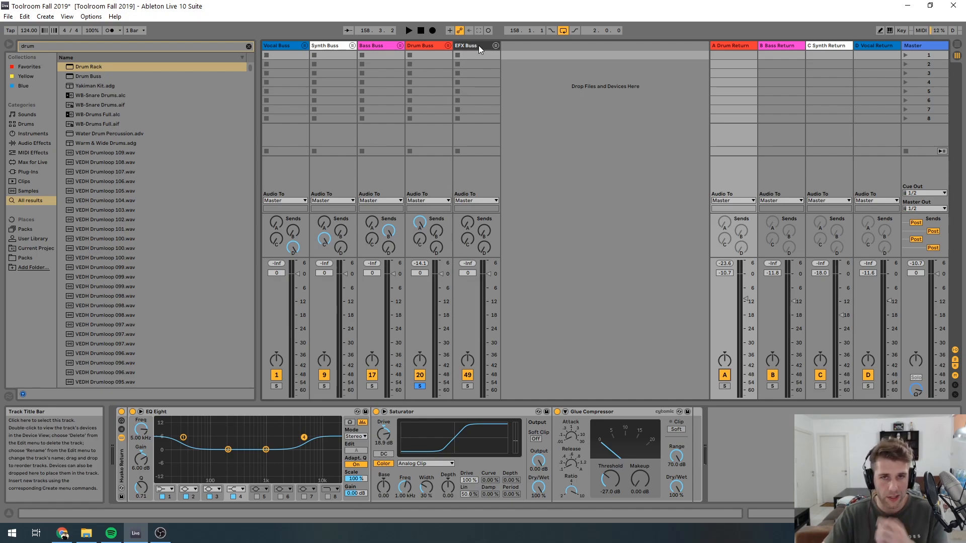
click(761, 46)
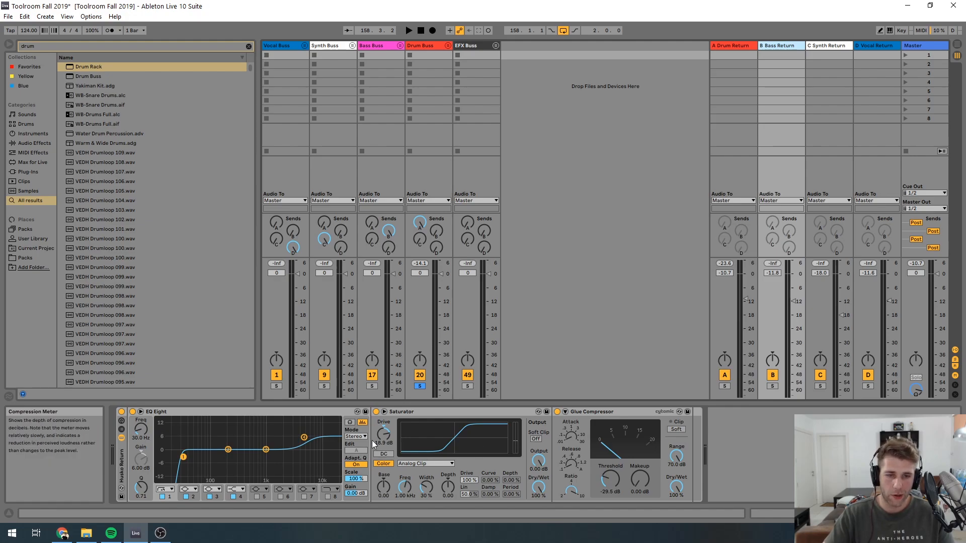
click(592, 411)
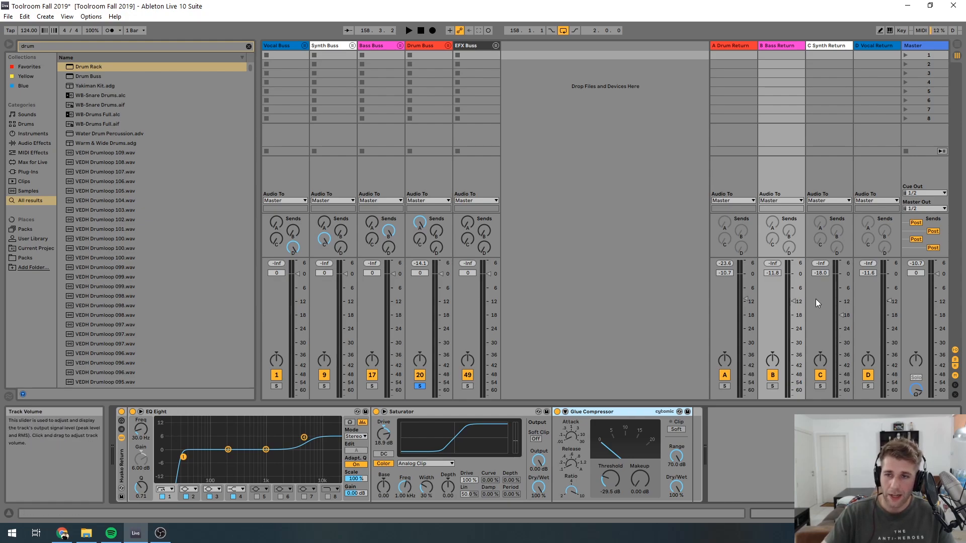
Step: Solo the Bass Buss, raise the Bass Return volume to 6.0 dB during playback, and undo the volume change
click(372, 47)
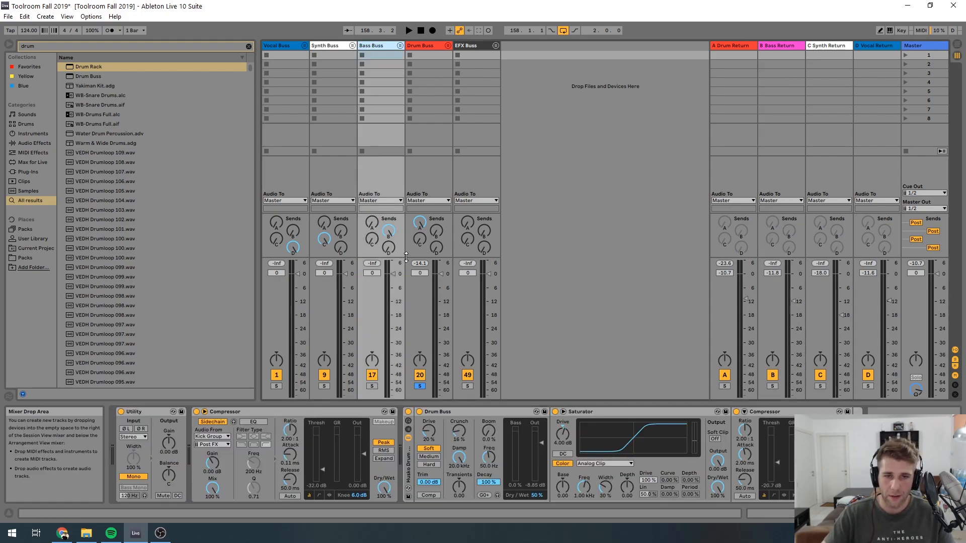
key(s)
key(space)
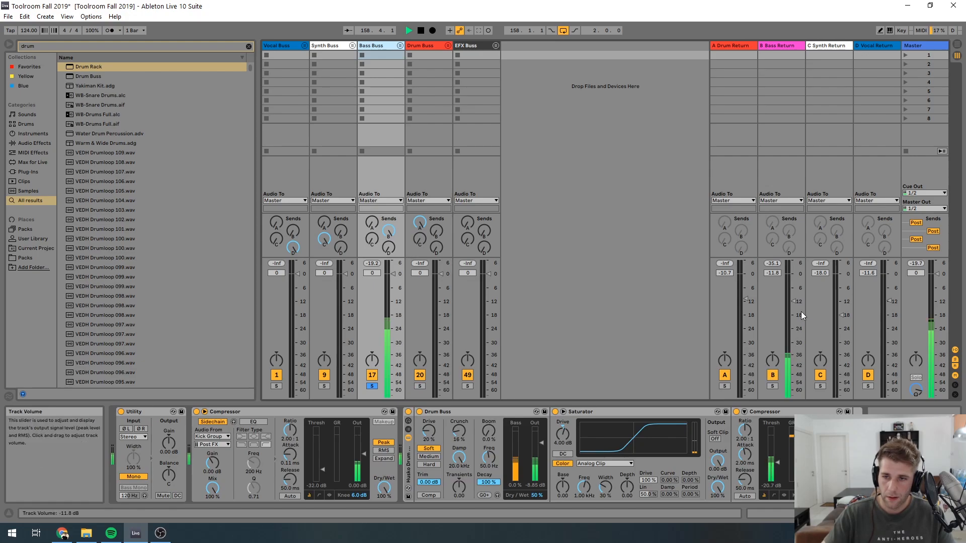
drag(802, 315, 801, 267)
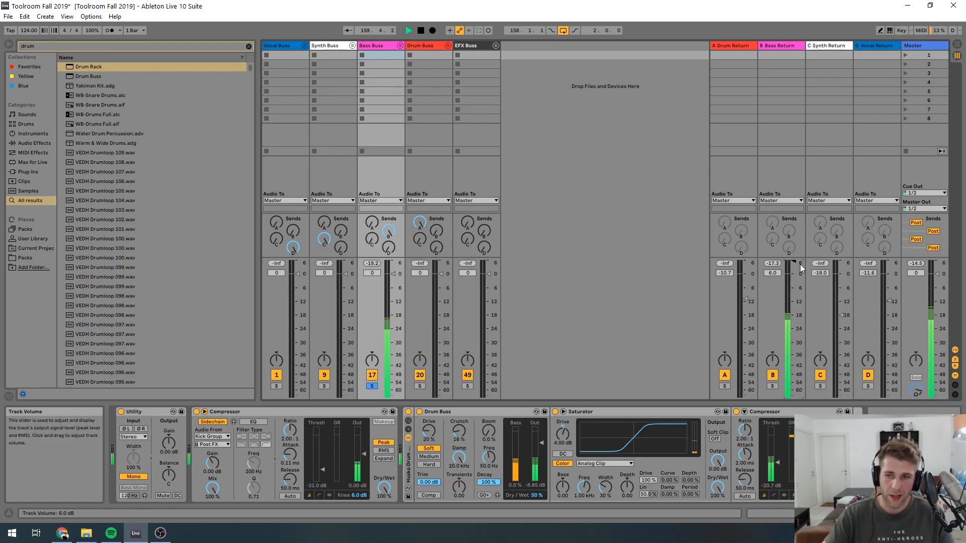
key(ctrl+z)
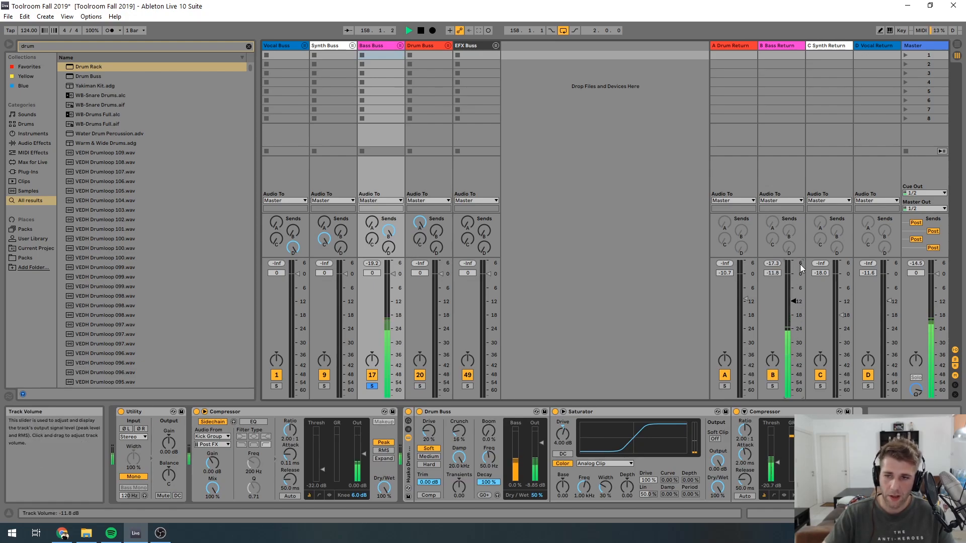
Step: Compare the looped bass with the Bass Return deactivated and active, leaving it active and stopping playback
click(773, 375)
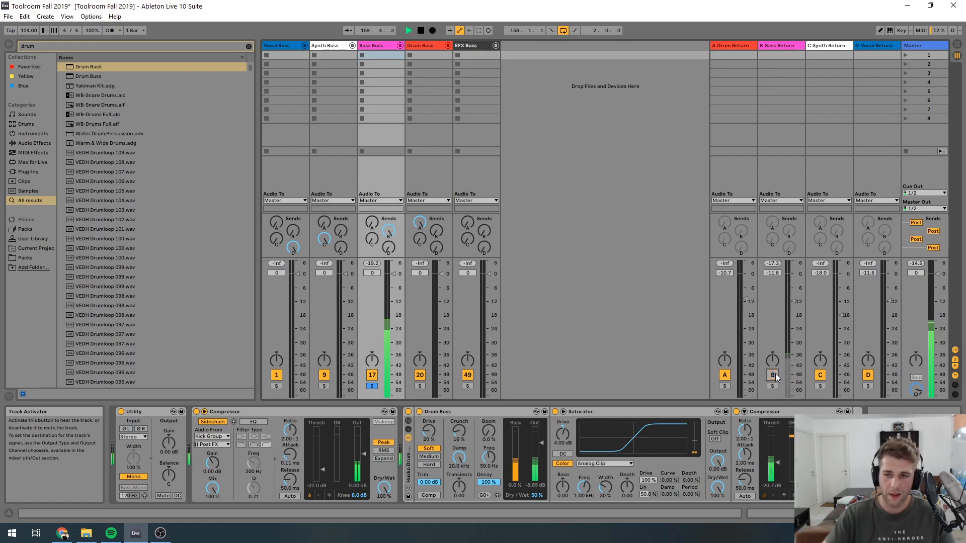
click(773, 376)
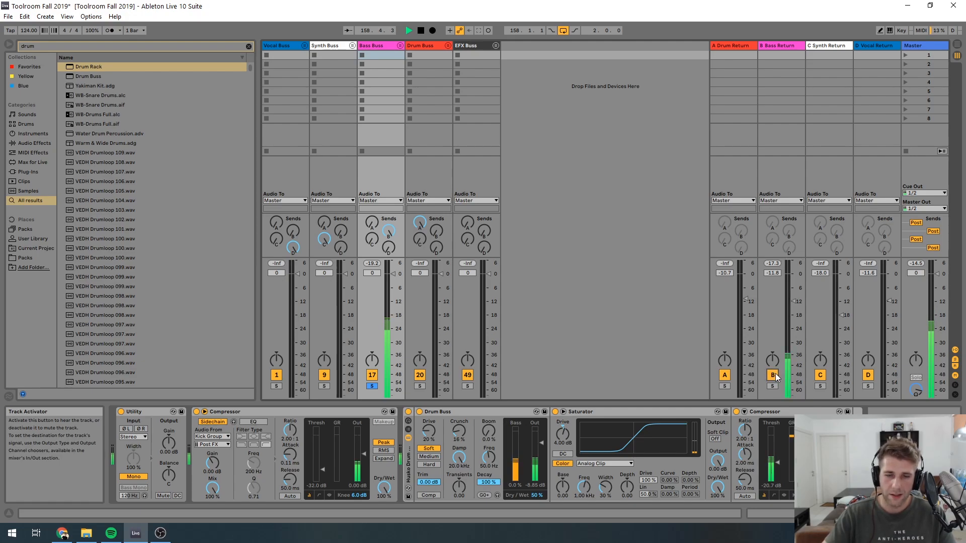
key(space)
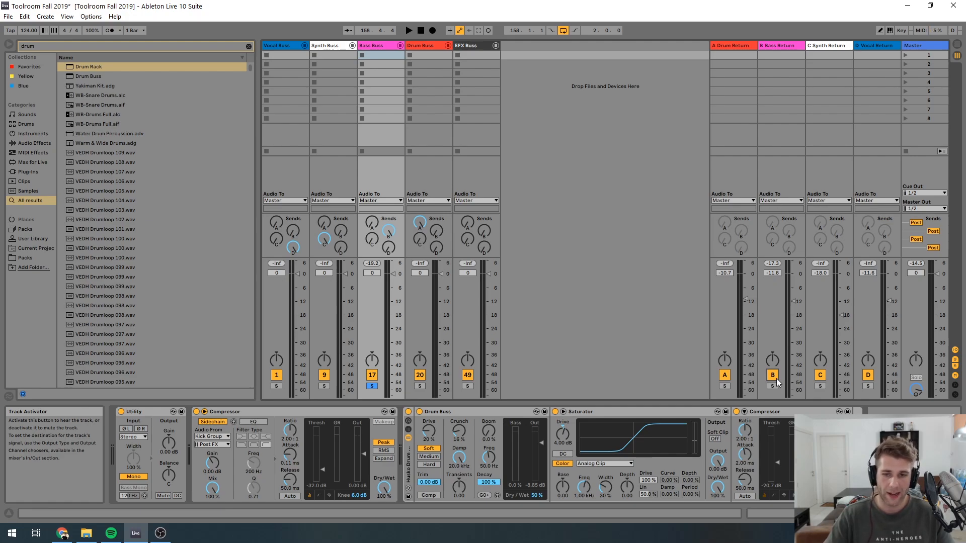
Step: Return to Arrangement View, unfold the Master track and show its device chain
key(Tab)
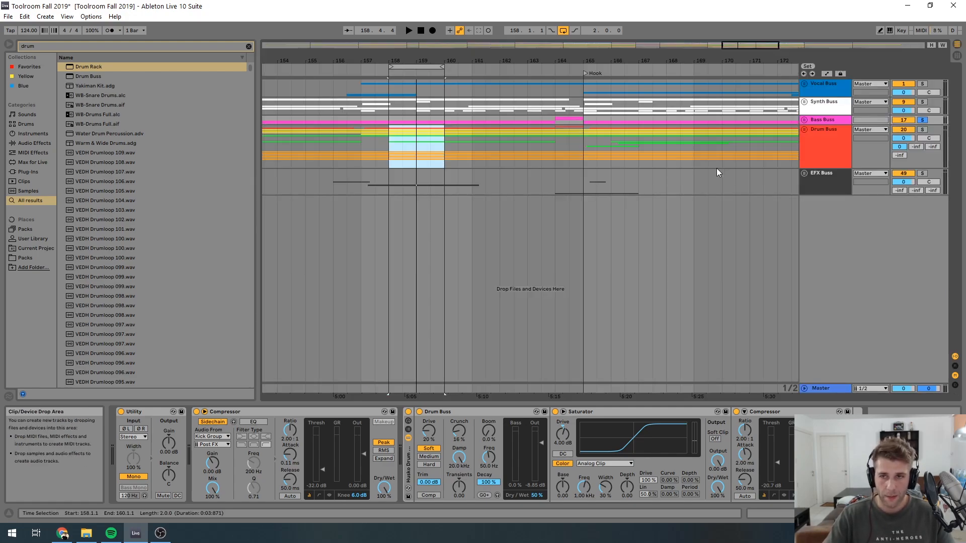
click(805, 386)
click(819, 363)
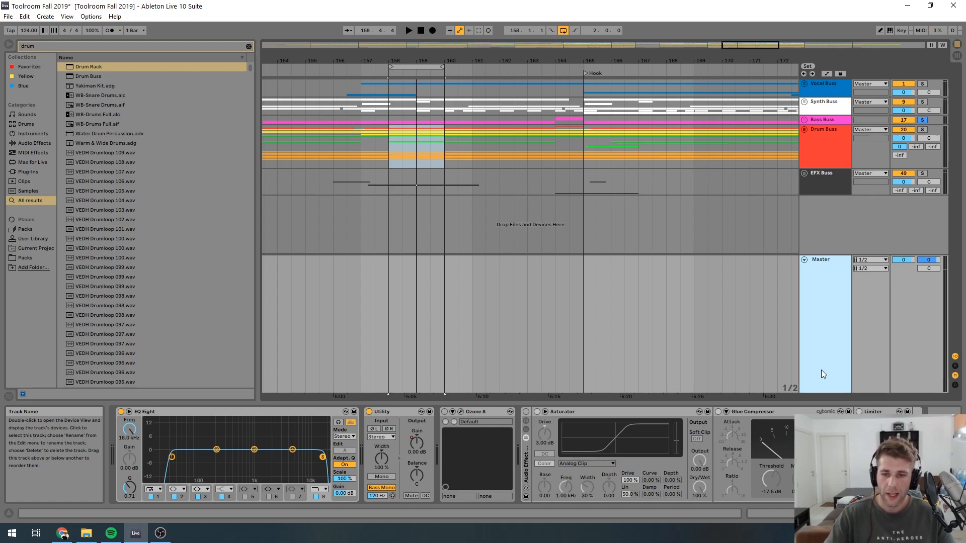
Step: Play the full mix loop and activate the Master track's audio effect rack containing the Saturator, Glue Compressor and Limiter
click(878, 514)
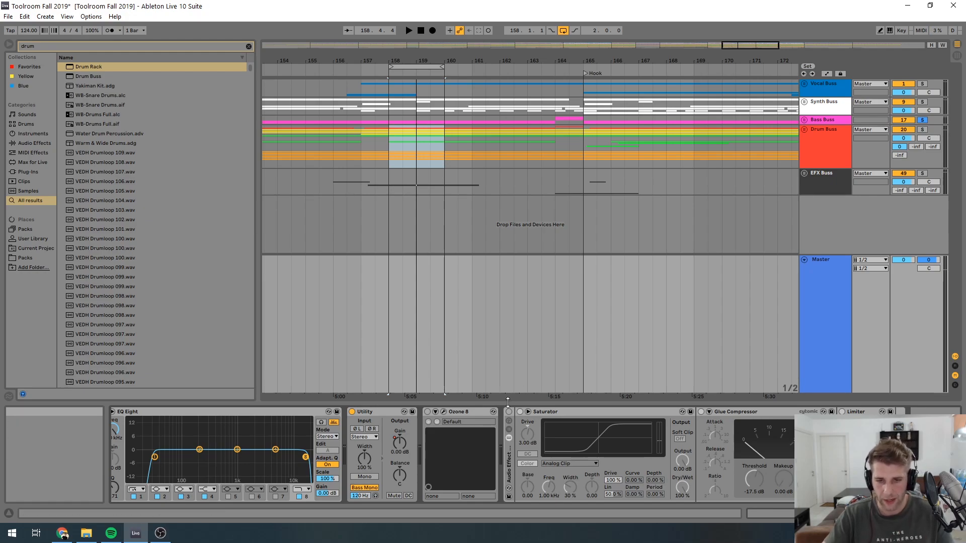
key(space)
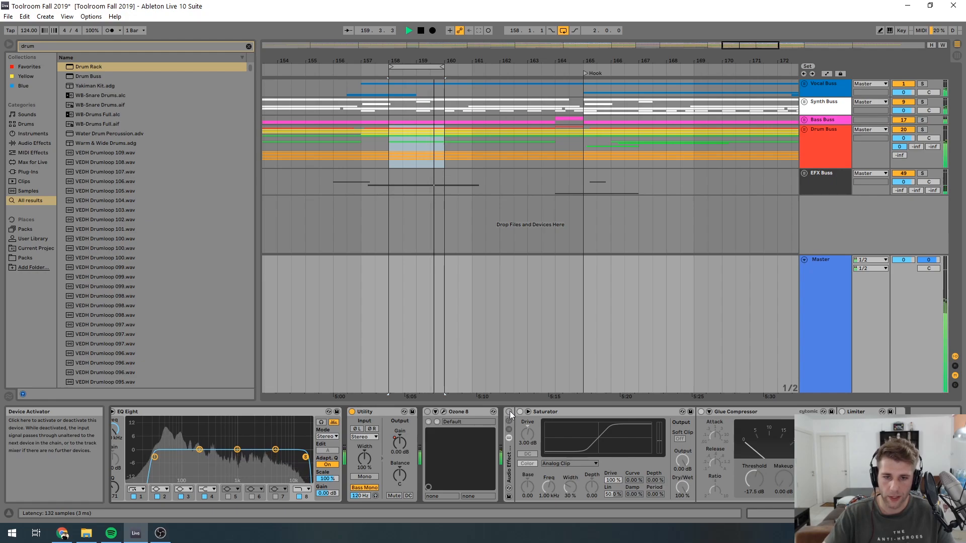
click(509, 412)
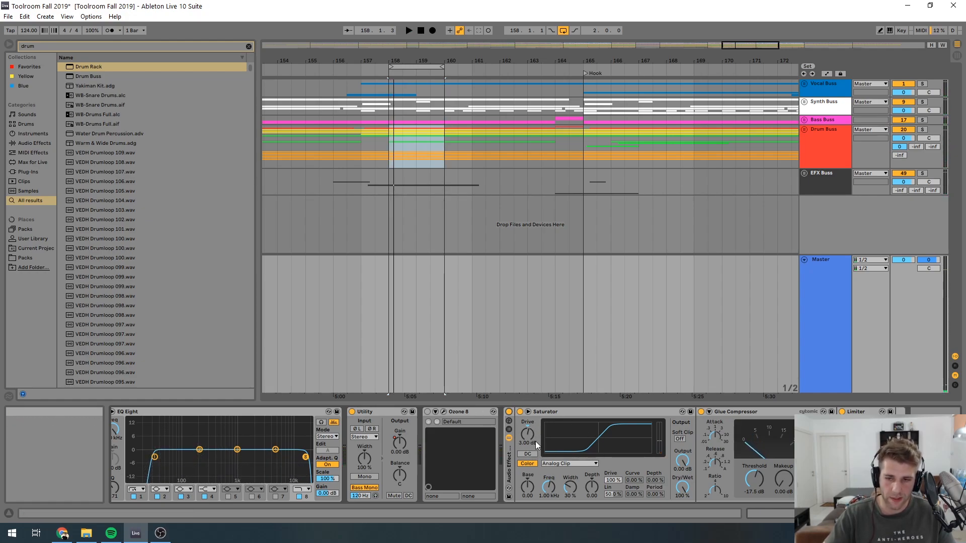
Step: Play the loop briefly to examine the Saturator and Glue Compressor working on the Master track
key(space)
key(space)
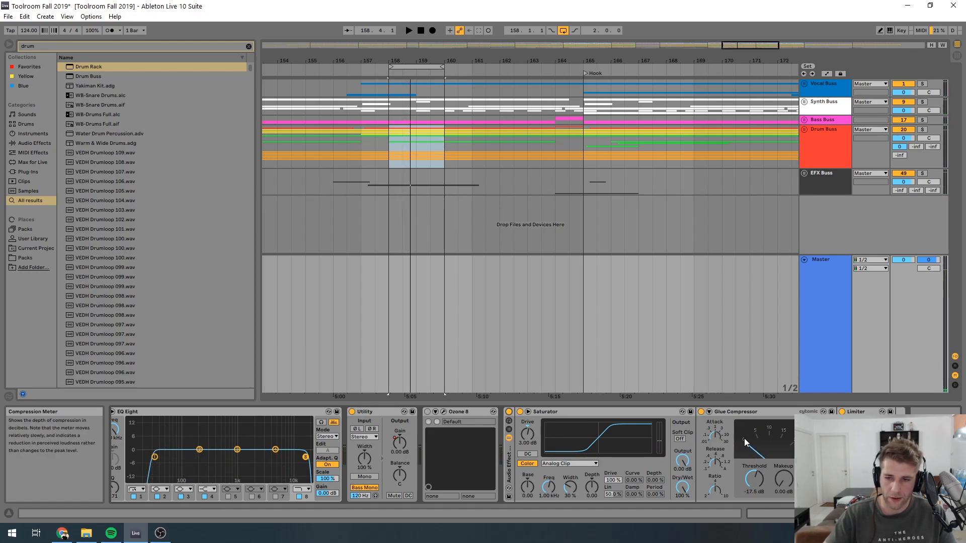
key(space)
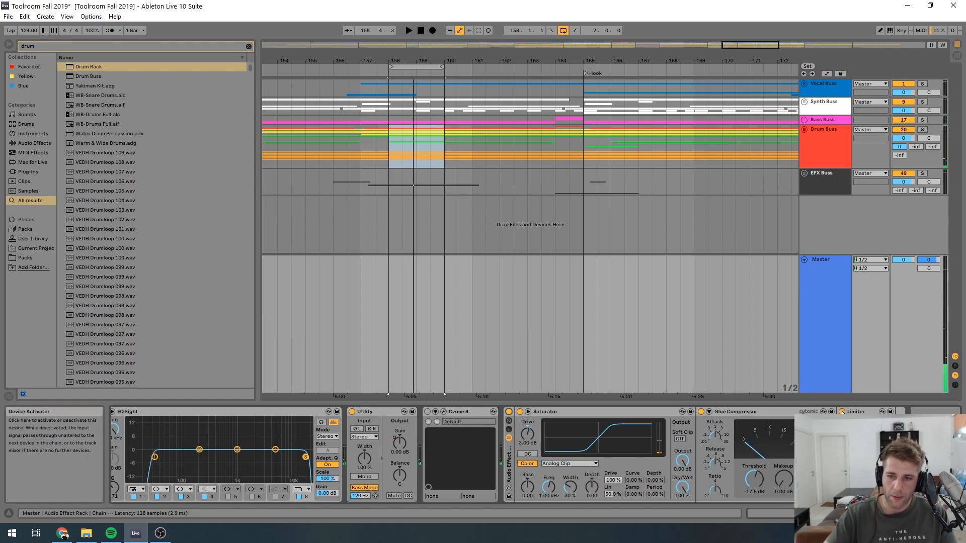
Step: Switch to Session View and play the loop in short passes to check the Master output level with the Limiter active
key(Tab)
key(space)
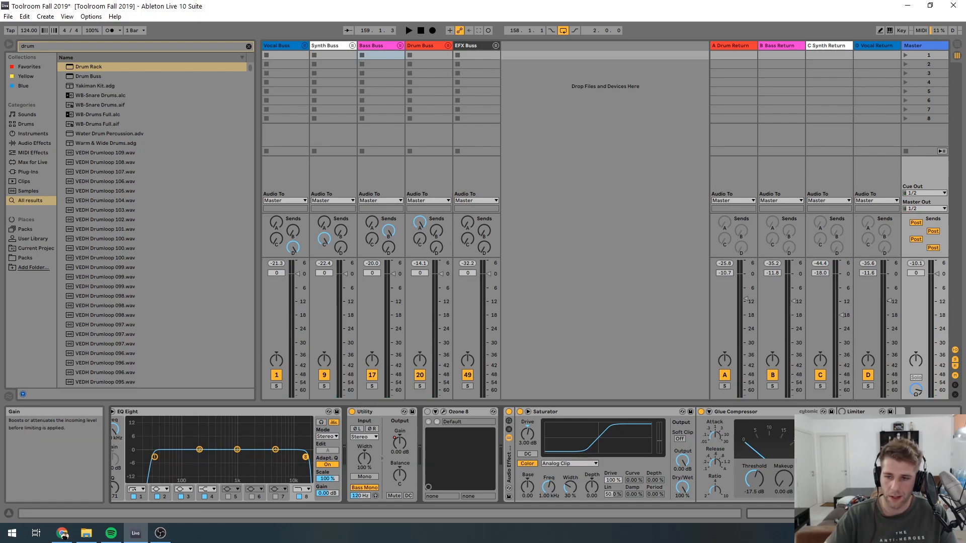
key(space)
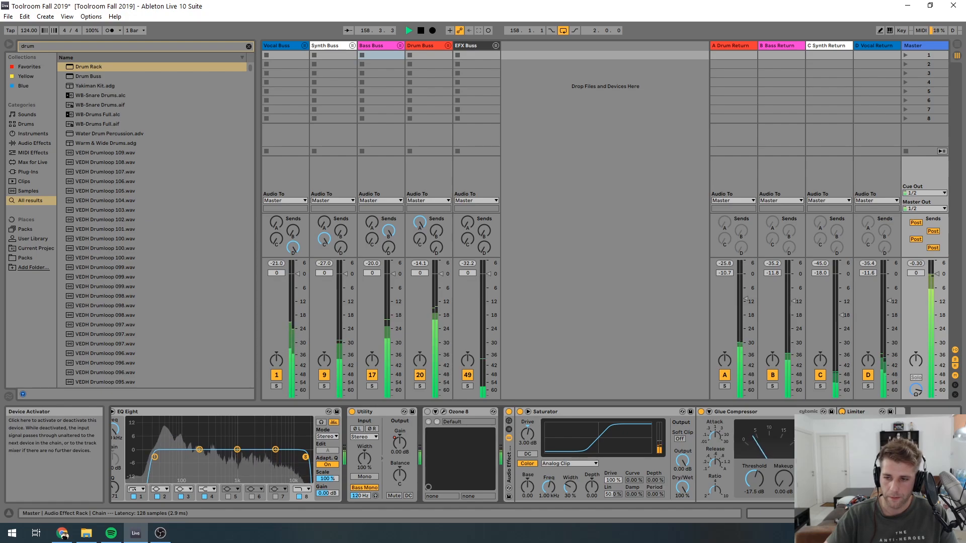
key(space)
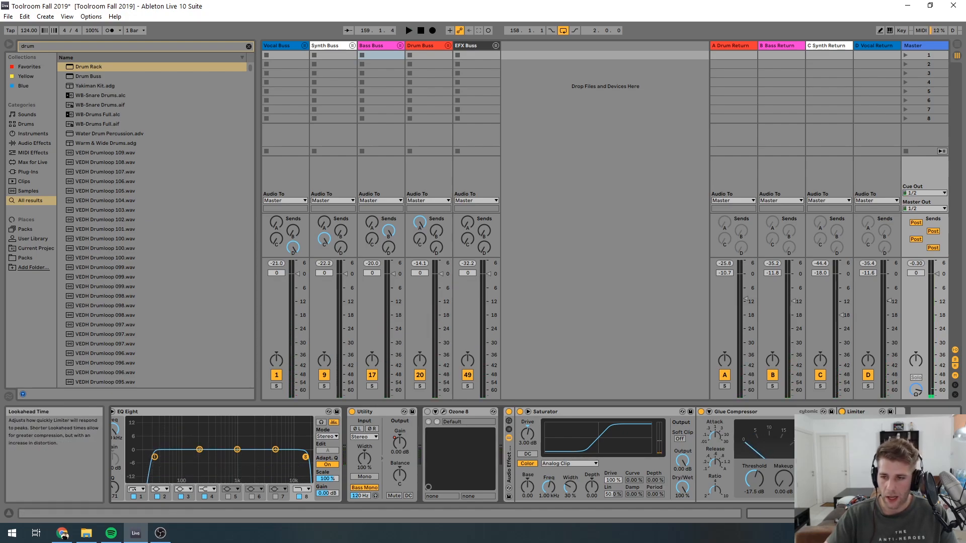
key(space)
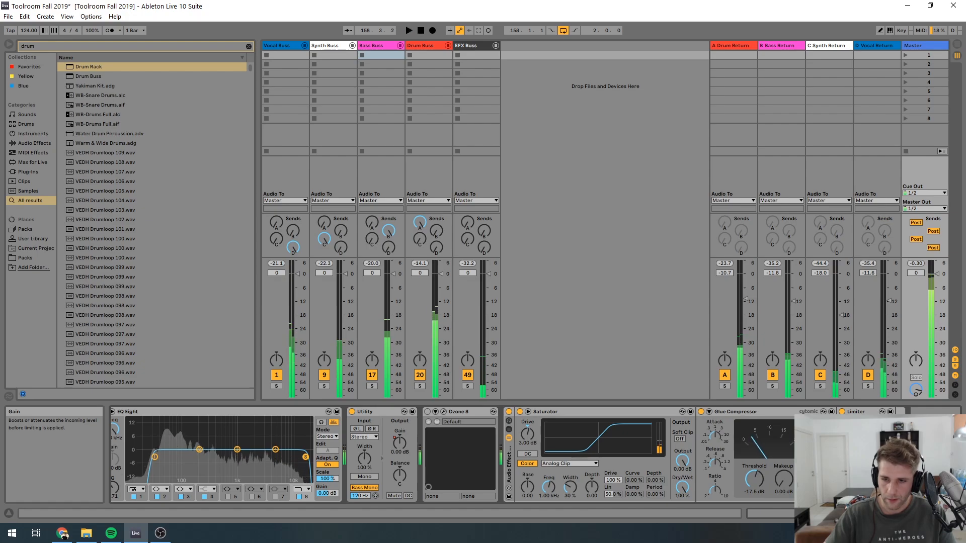
key(space)
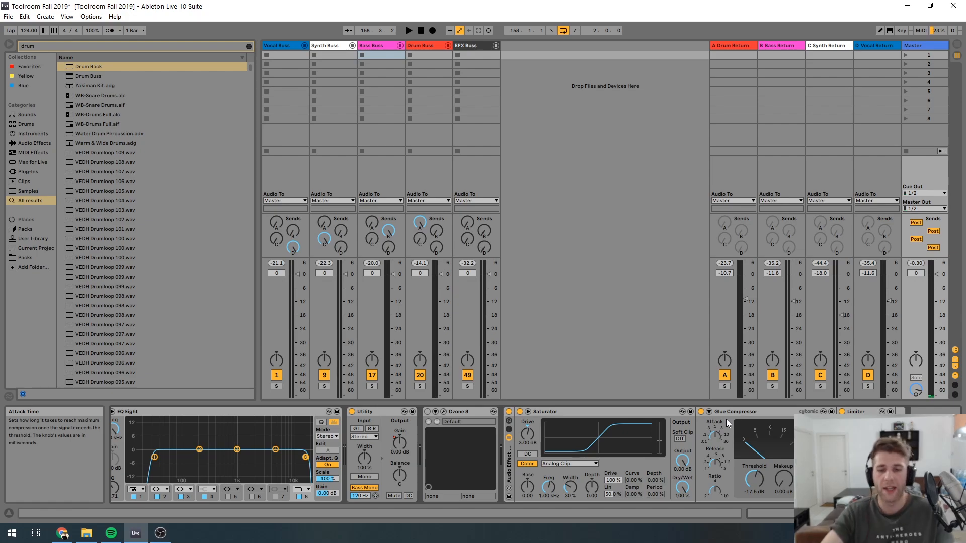
Step: Deactivate the Master's audio effect rack, activate Ozone 8 instead and show its plug-in window
click(509, 411)
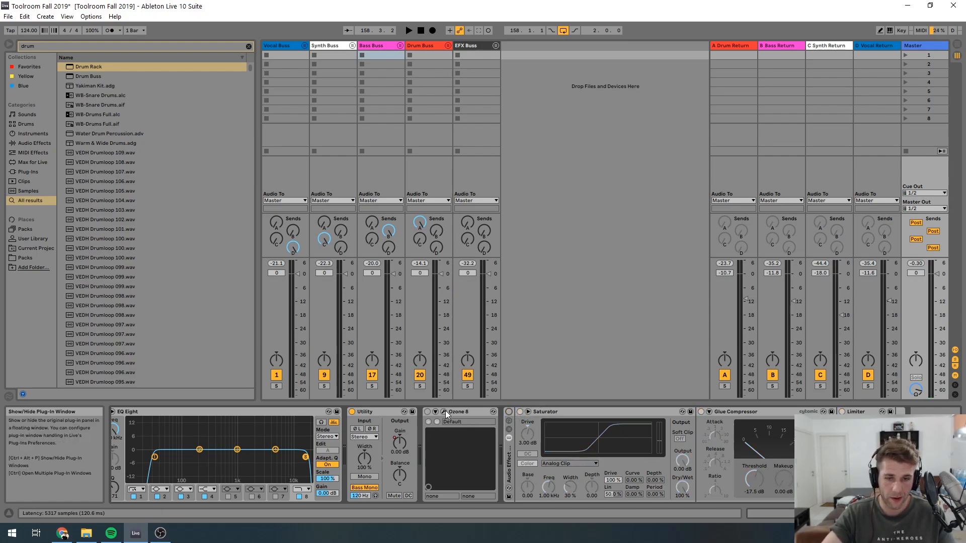
click(427, 412)
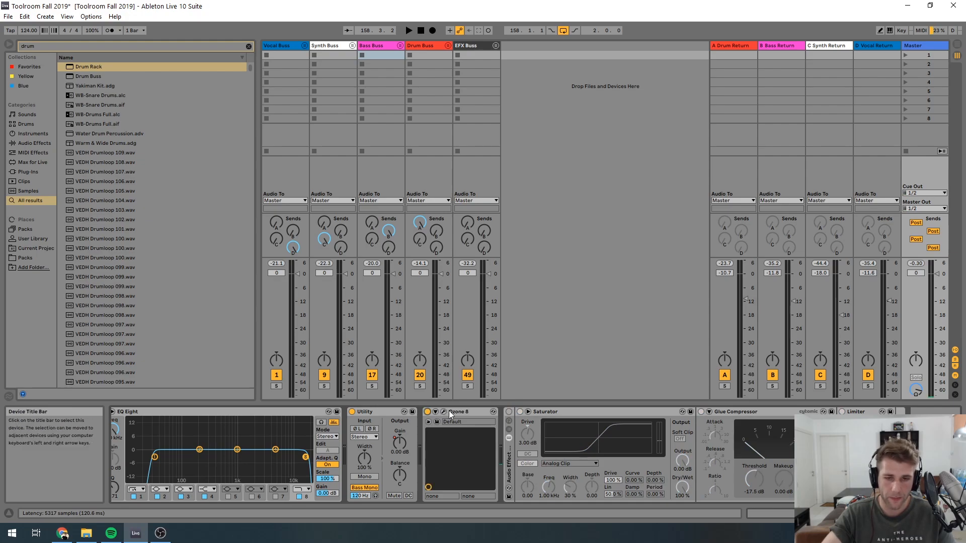
double_click(450, 412)
double_click(427, 427)
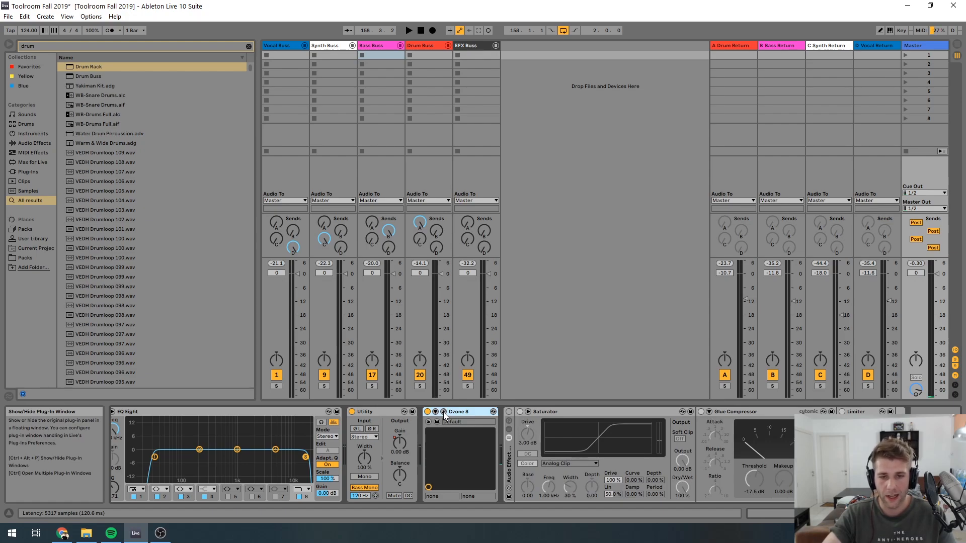
click(444, 412)
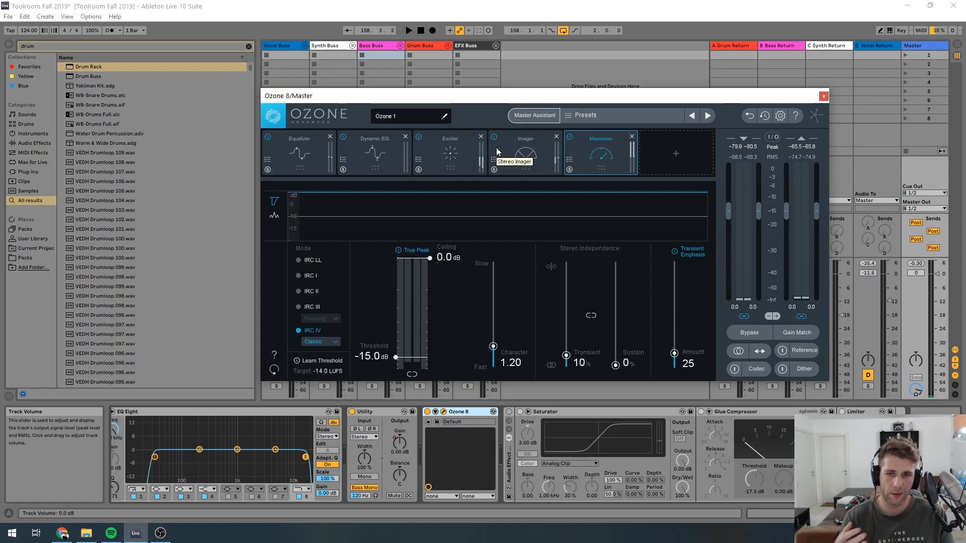
Step: Examine Ozone's addable modules, the Equalizer, the Dynamic EQ during loop playback, and the Exciter settings
click(650, 145)
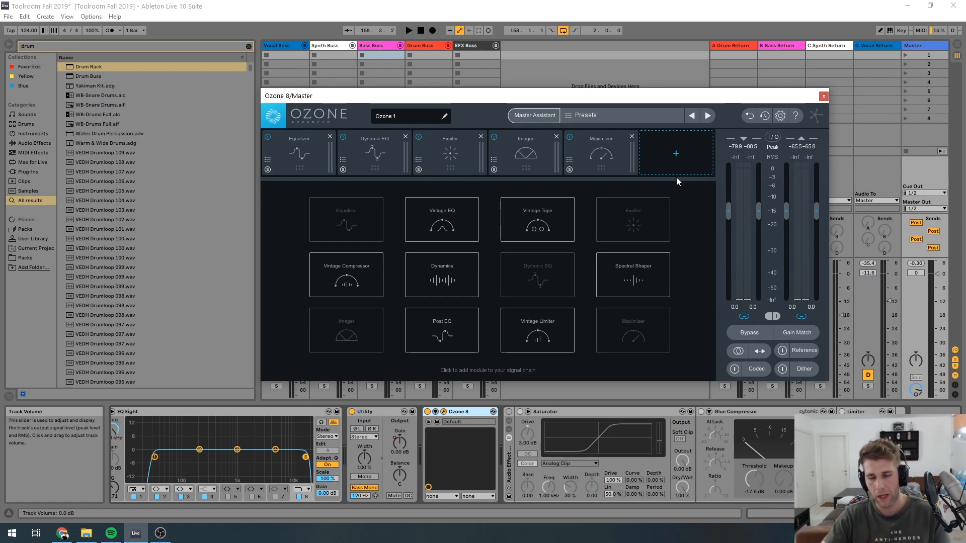
click(307, 146)
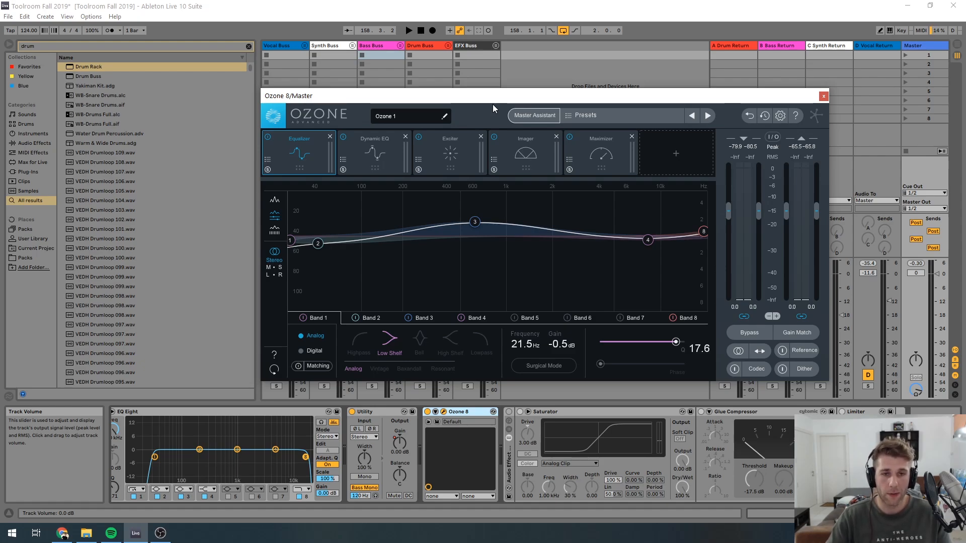
click(352, 141)
key(space)
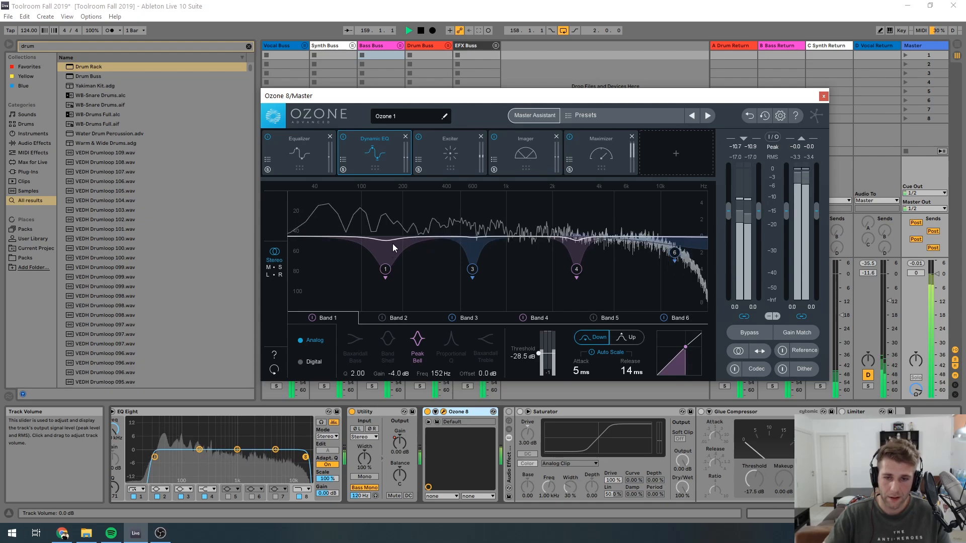
key(space)
click(436, 153)
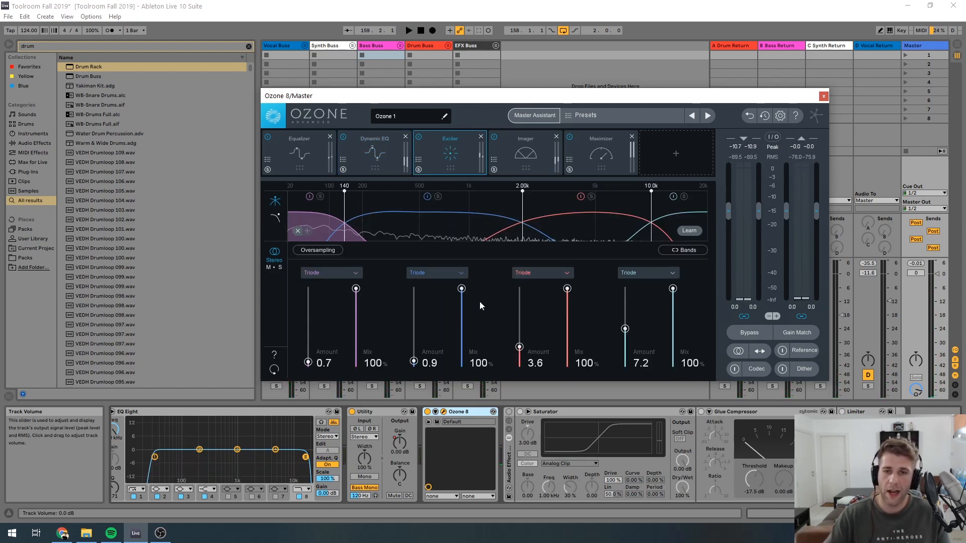
Step: Solo Imager bands 1 and 2 in turn during playback to inspect their stereo width, stop playback and show the Maximizer
click(528, 166)
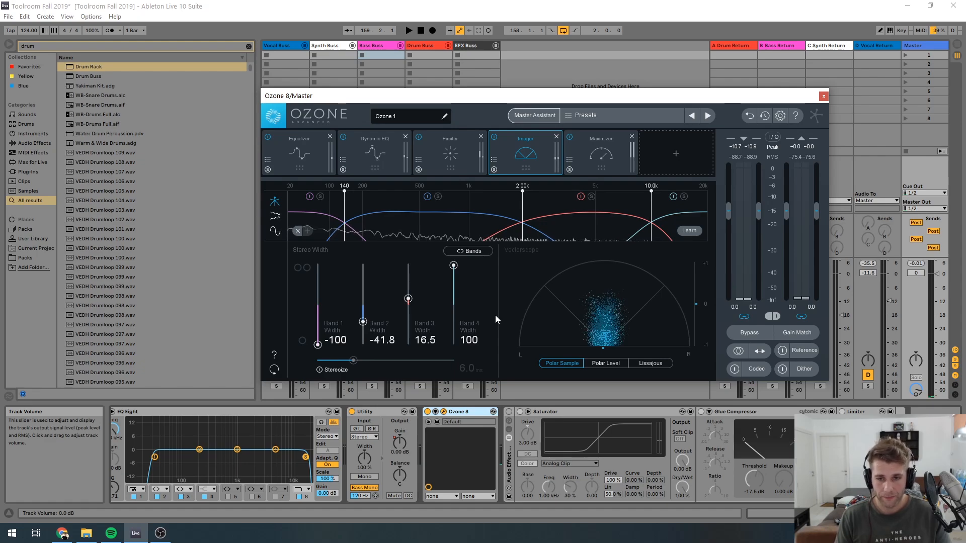
key(space)
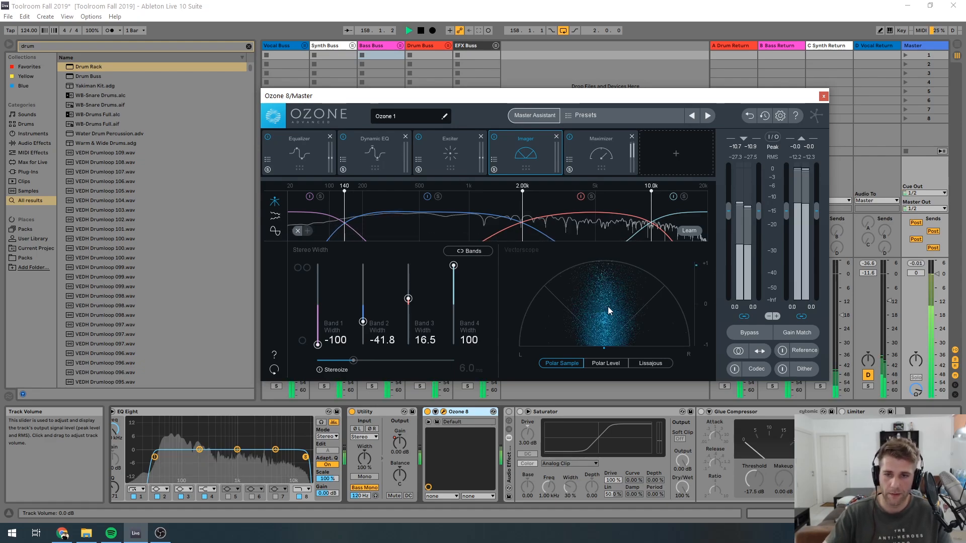
click(320, 198)
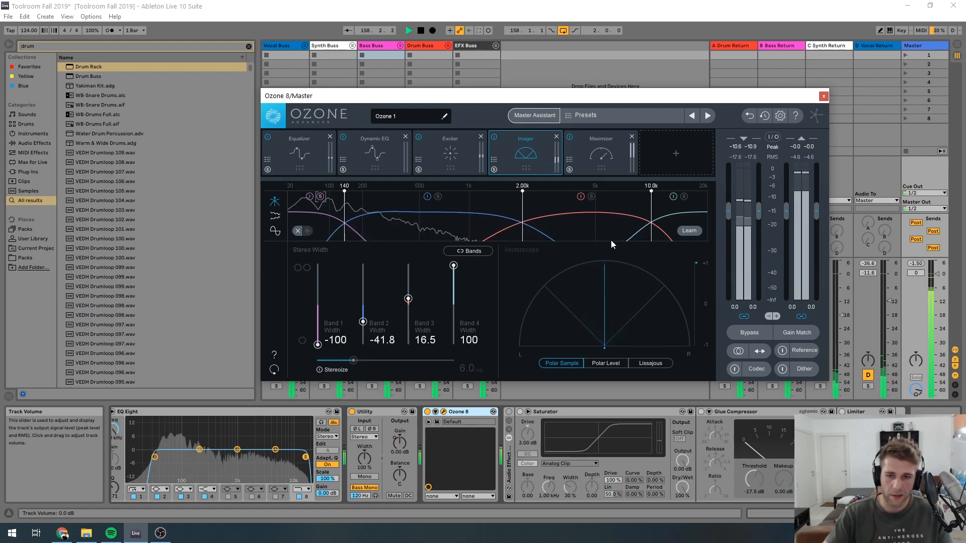
click(320, 197)
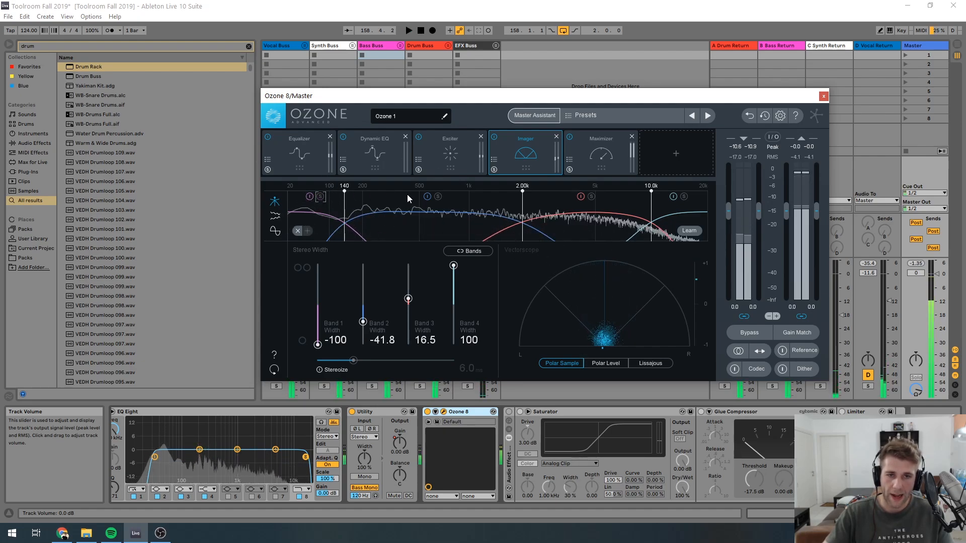
click(438, 196)
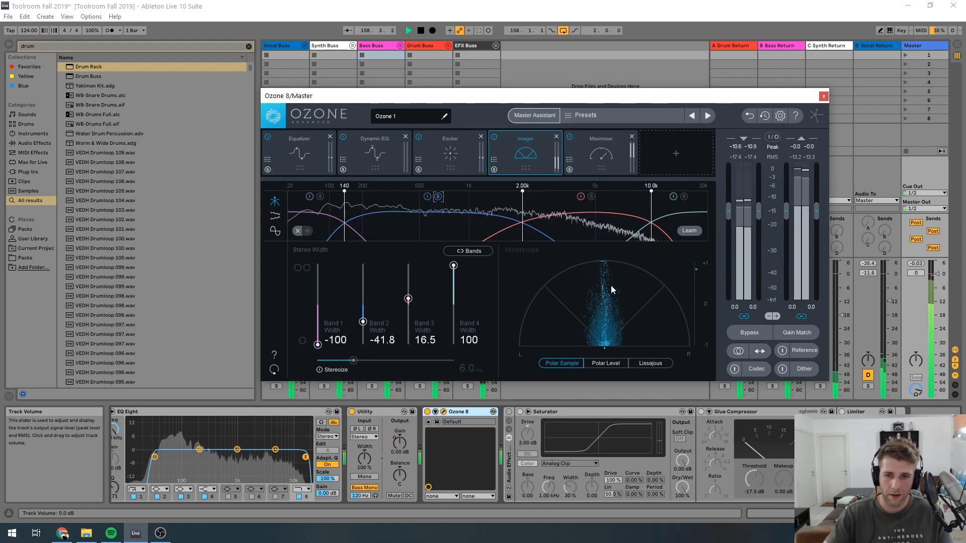
key(space)
click(592, 156)
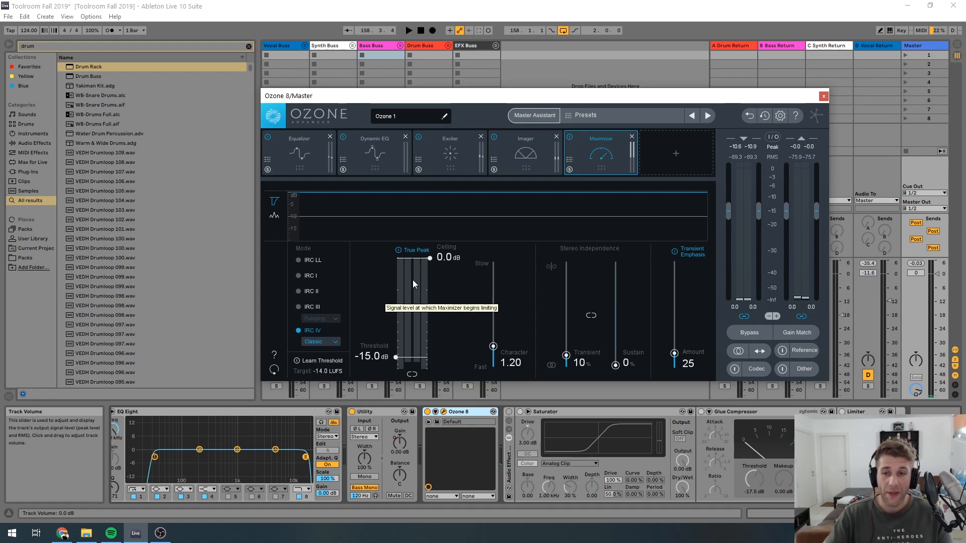
Step: Close the Ozone 8 window, return to Arrangement View and fold the Master track
click(826, 98)
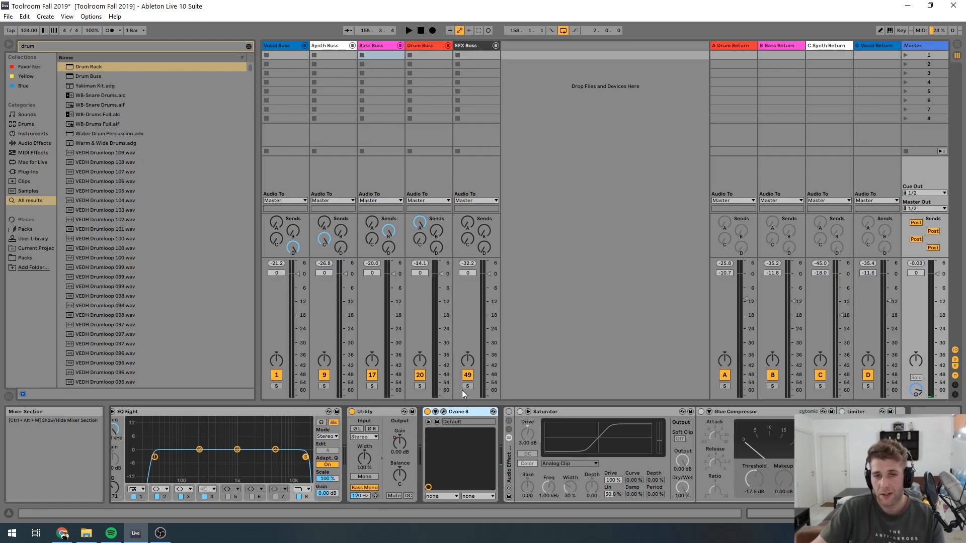
key(Tab)
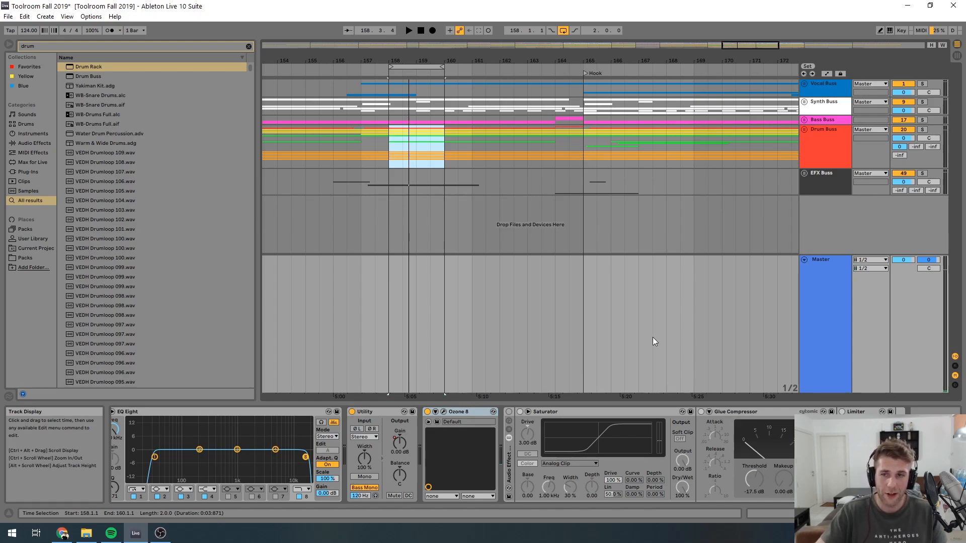
click(804, 260)
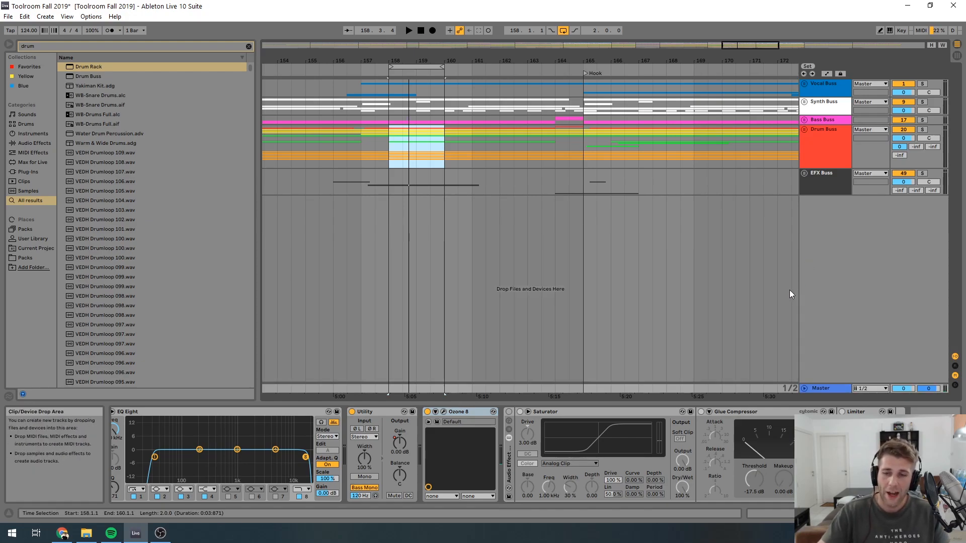